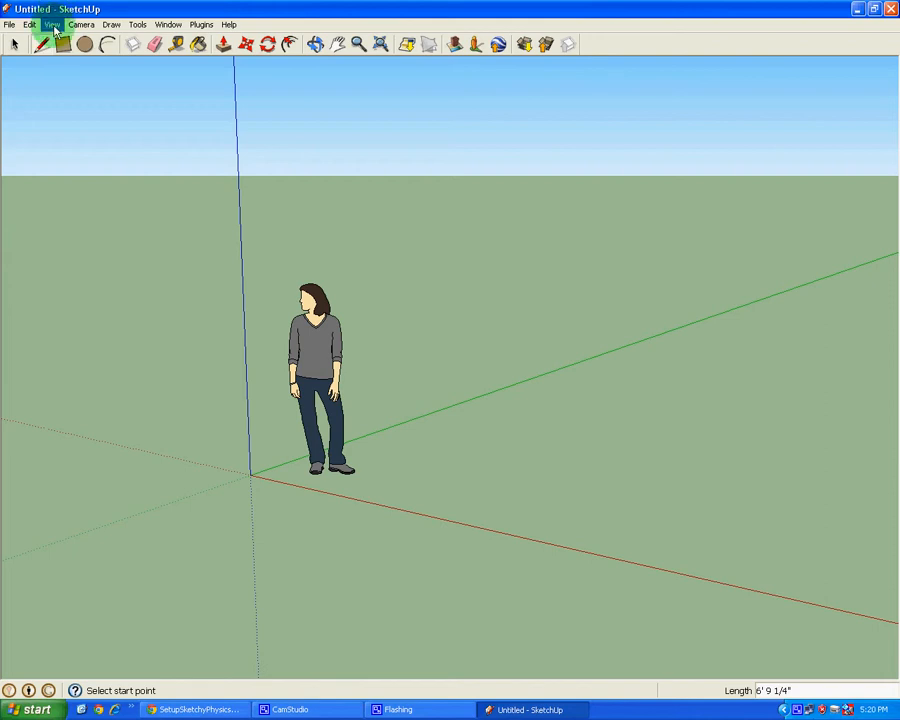
Show the Sketchy Physics and Sketchy Solids toolbars and dock them together in a row below the main tools
{"action": "left_click", "coordinate": [53, 27]}
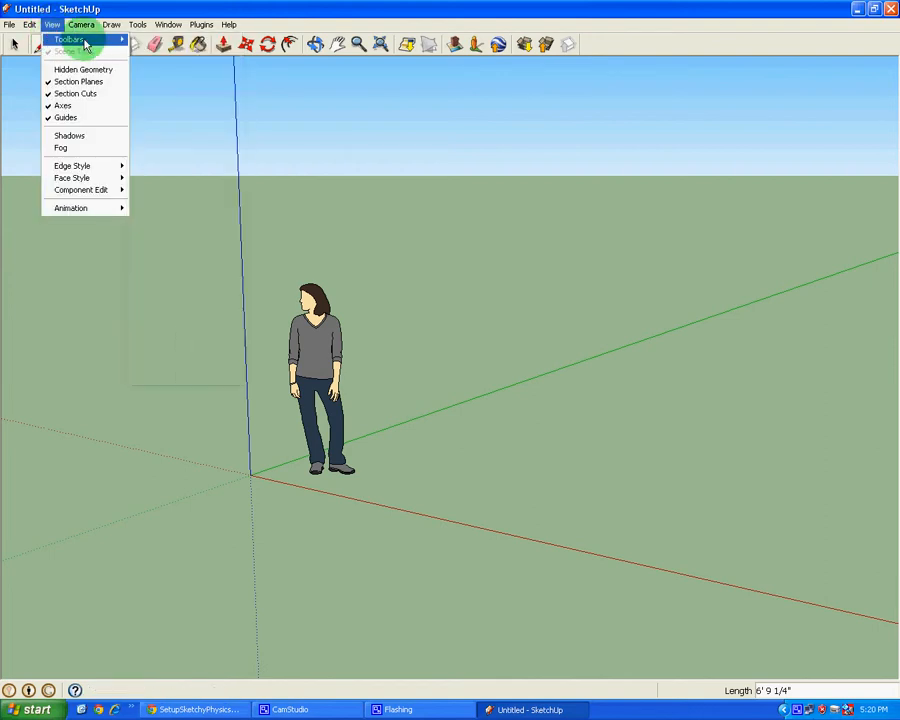
{"action": "mouse_move", "coordinate": [86, 45]}
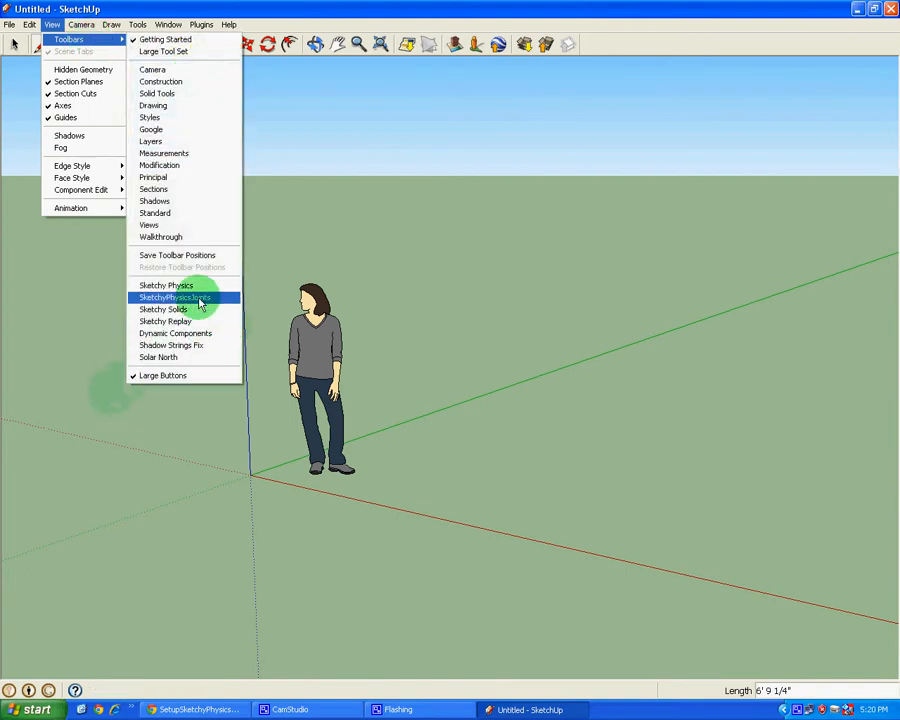
{"action": "left_click", "coordinate": [168, 286]}
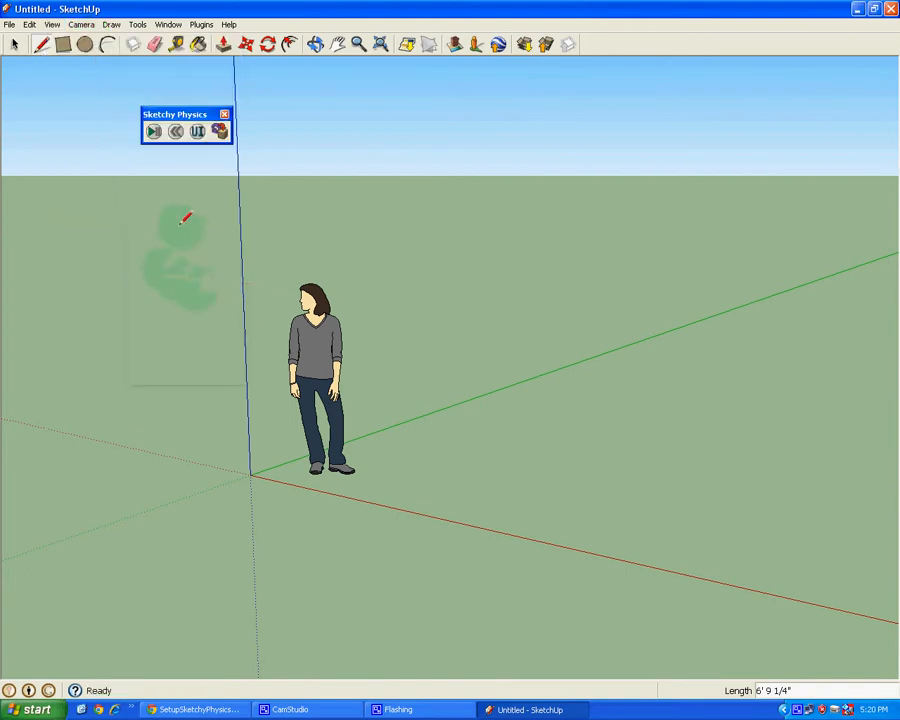
{"action": "mouse_move", "coordinate": [190, 114]}
{"action": "left_mouse_down"}
{"action": "mouse_move", "coordinate": [66, 58]}
{"action": "mouse_move", "coordinate": [72, 48]}
{"action": "left_mouse_up"}
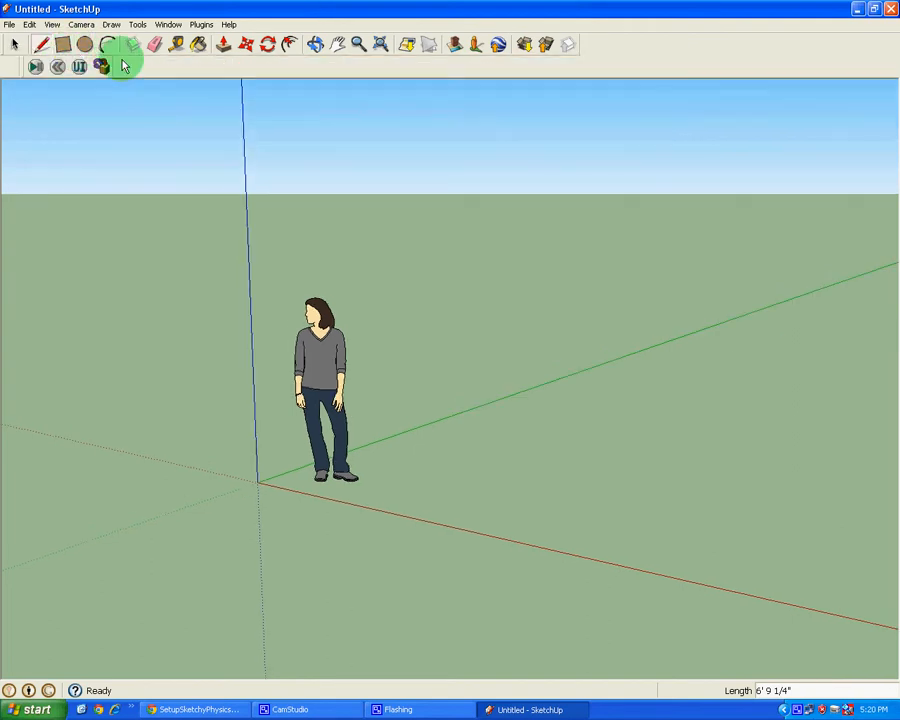
{"action": "left_click", "coordinate": [72, 25]}
{"action": "mouse_move", "coordinate": [52, 24]}
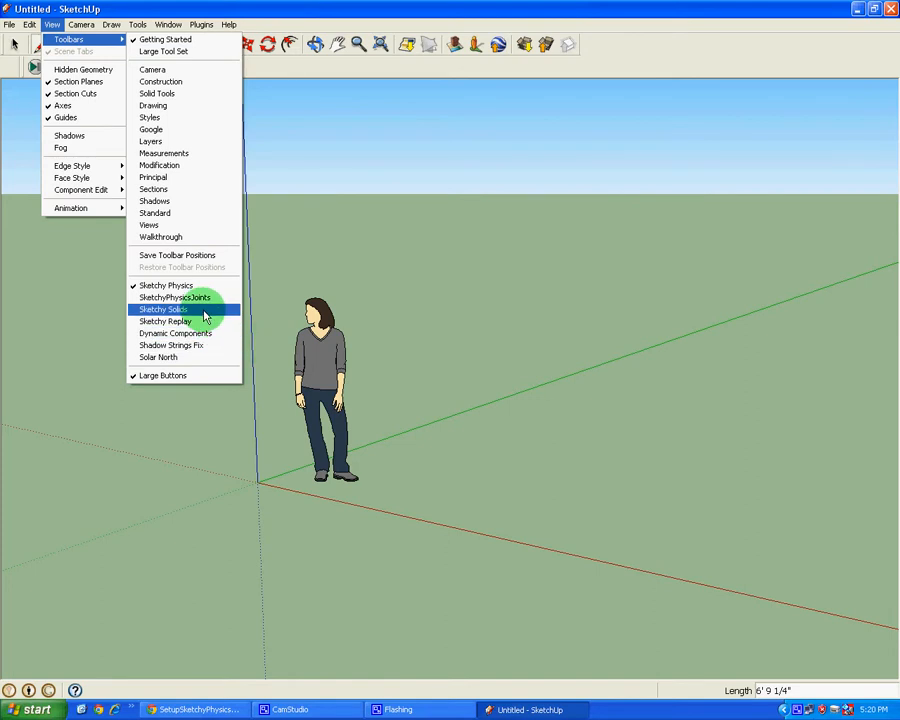
{"action": "left_click", "coordinate": [205, 312]}
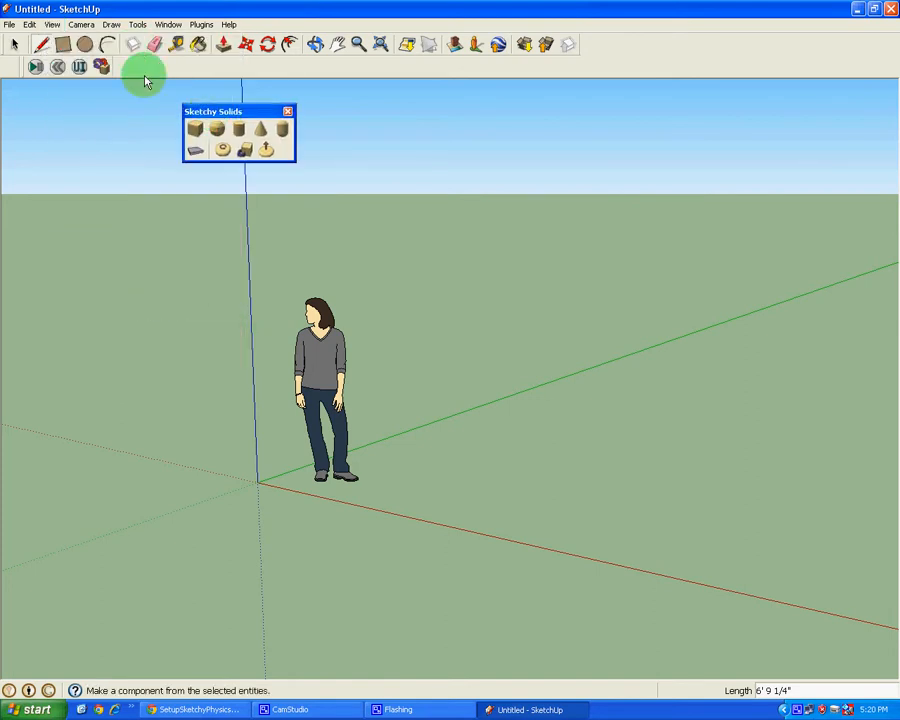
{"action": "left_click_drag", "start_coordinate": [208, 112], "coordinate": [136, 64]}
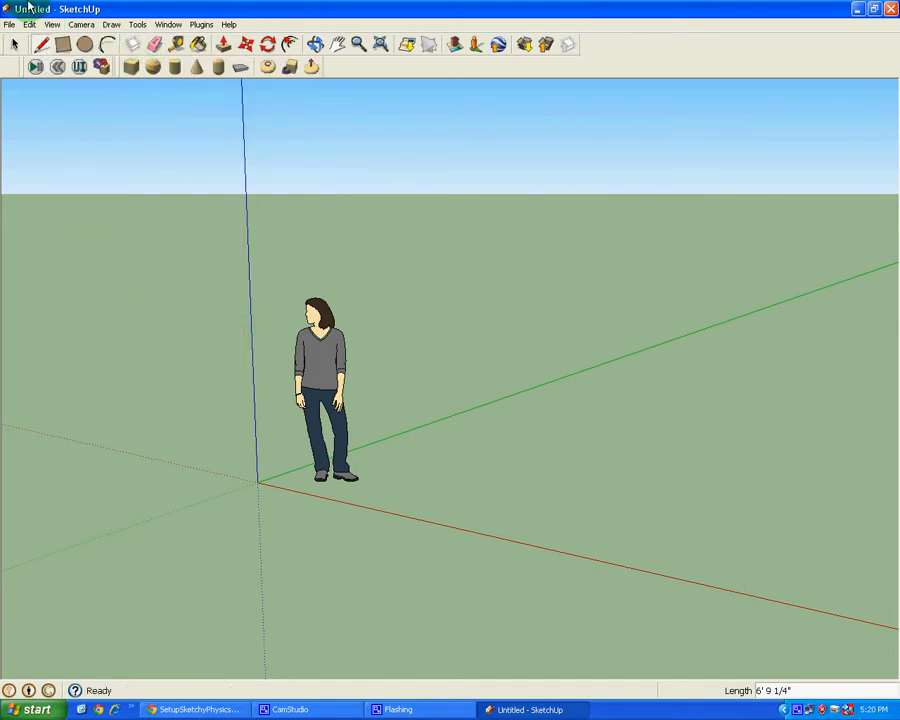
Show the SketchyPhysicsJoints and Sketchy Replay toolbars and dock them in the same row as the other physics tools
{"action": "left_click", "coordinate": [72, 27]}
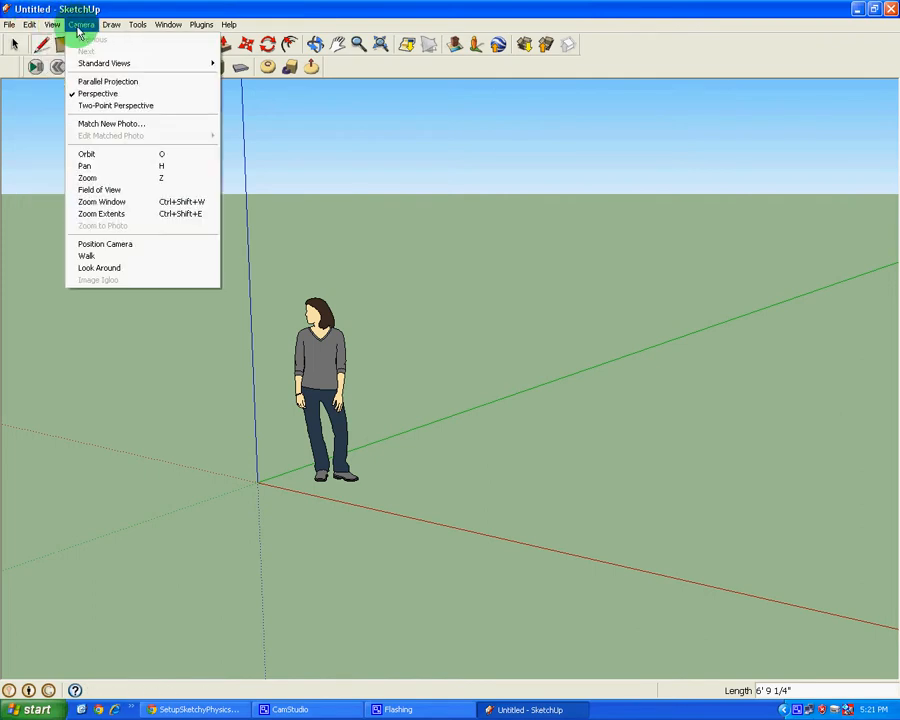
{"action": "mouse_move", "coordinate": [58, 32]}
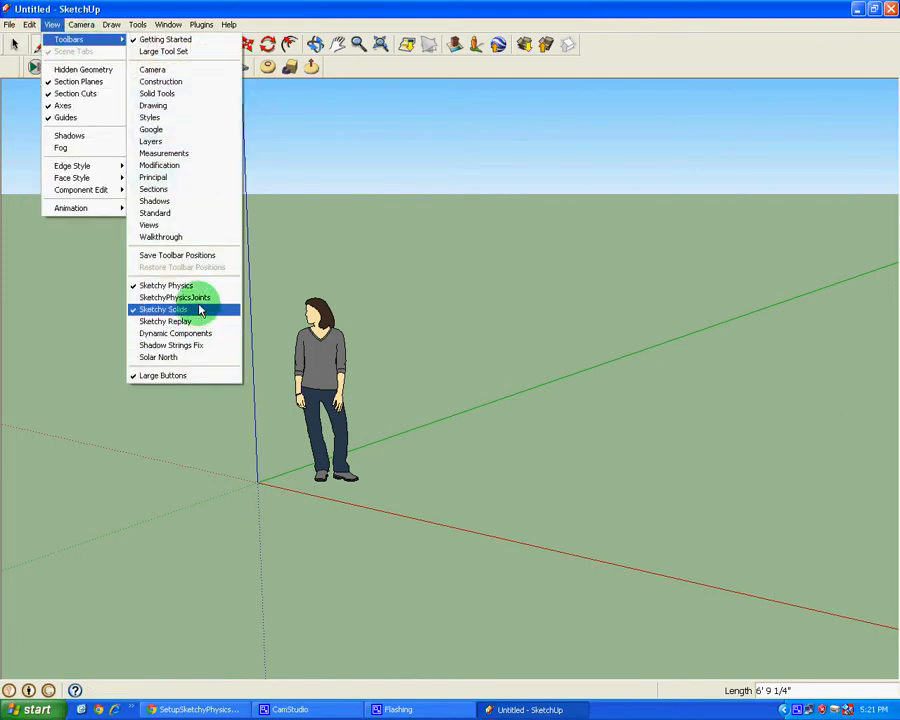
{"action": "left_click", "coordinate": [205, 305]}
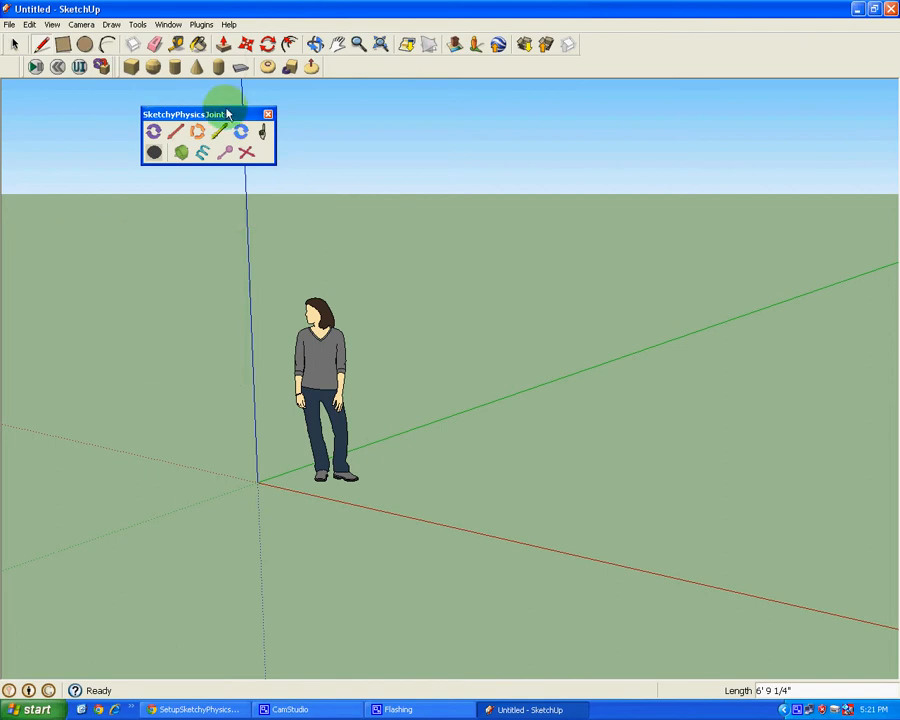
{"action": "mouse_move", "coordinate": [226, 113]}
{"action": "left_mouse_down"}
{"action": "mouse_move", "coordinate": [310, 70]}
{"action": "mouse_move", "coordinate": [420, 60]}
{"action": "mouse_move", "coordinate": [408, 62]}
{"action": "left_mouse_up"}
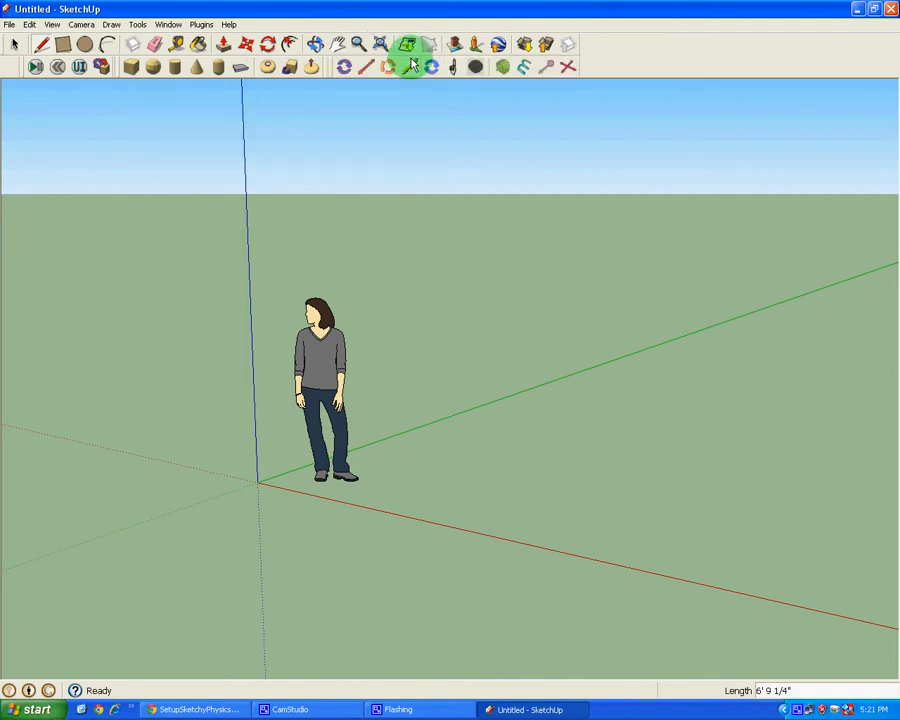
{"action": "left_click", "coordinate": [80, 24]}
{"action": "mouse_move", "coordinate": [52, 24]}
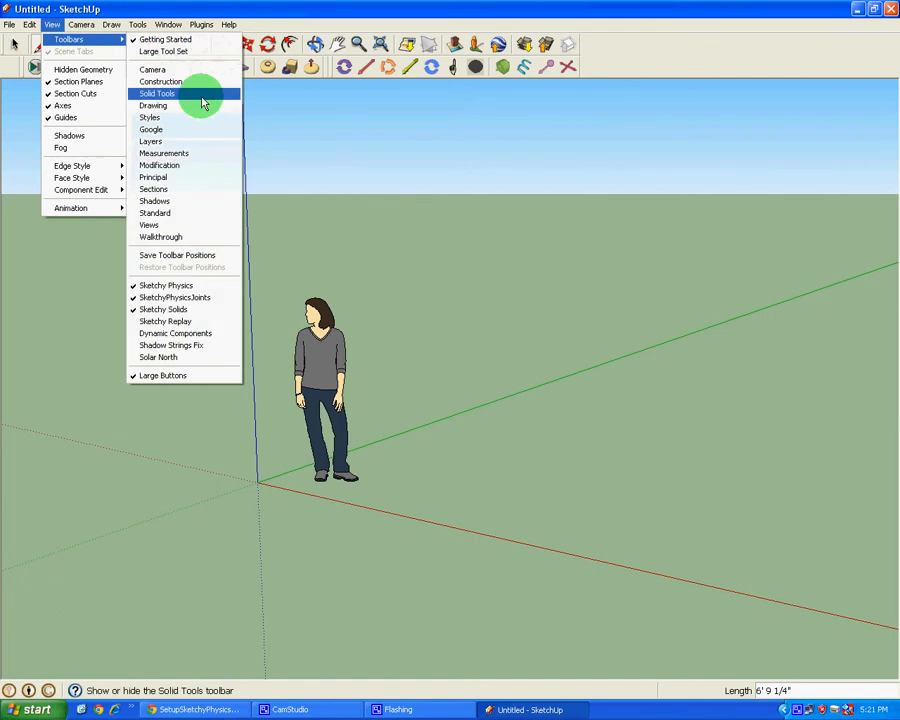
{"action": "left_click", "coordinate": [202, 321]}
{"action": "mouse_move", "coordinate": [196, 112]}
{"action": "left_mouse_down"}
{"action": "mouse_move", "coordinate": [717, 30]}
{"action": "mouse_move", "coordinate": [645, 64]}
{"action": "left_mouse_up"}
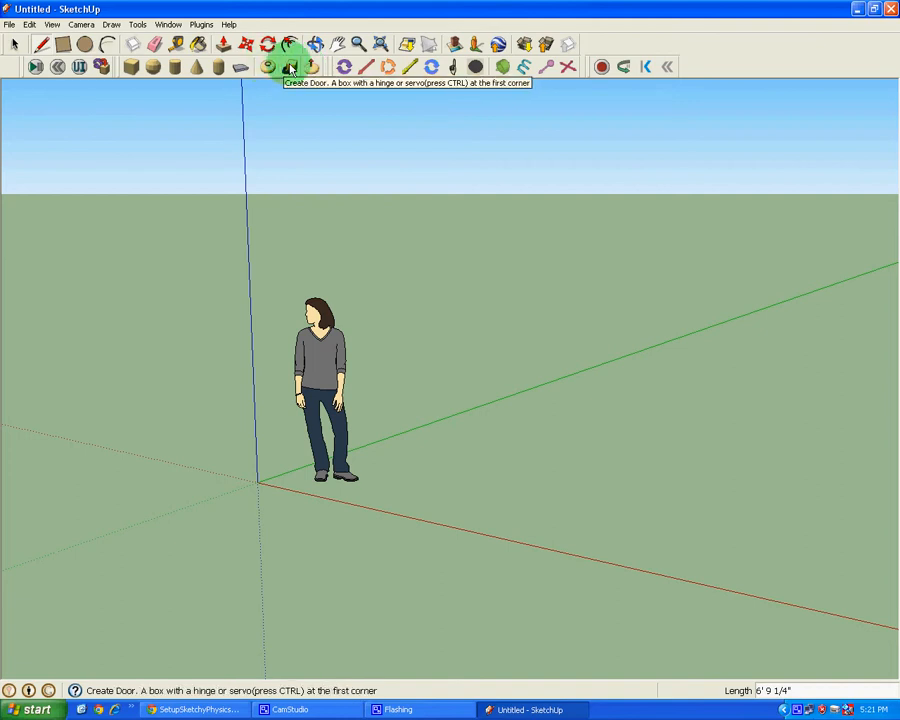
{"action": "left_click", "coordinate": [343, 66]}
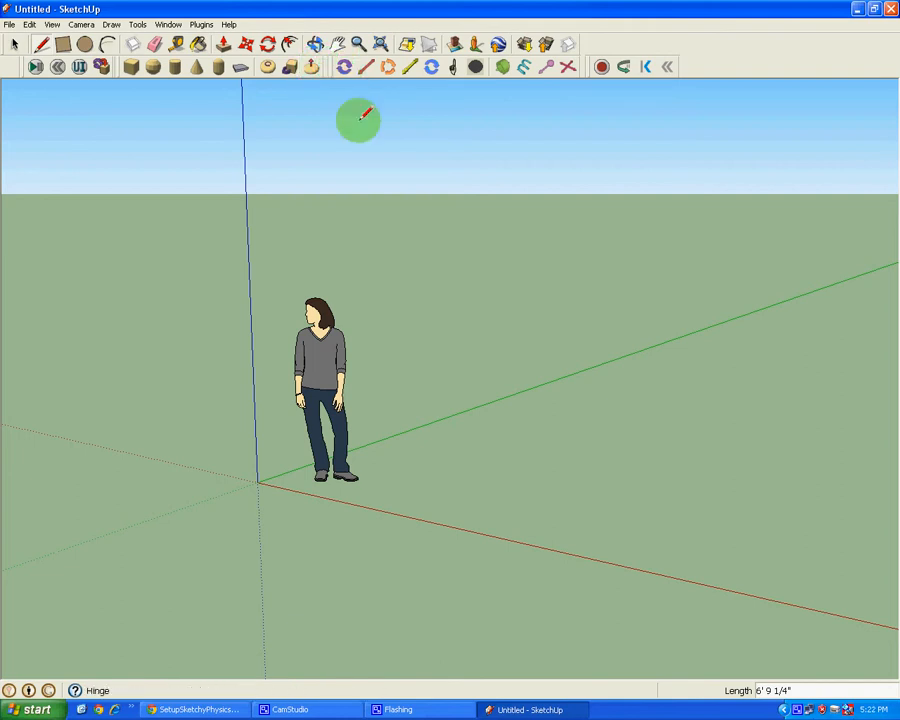
{"action": "left_click", "coordinate": [572, 67]}
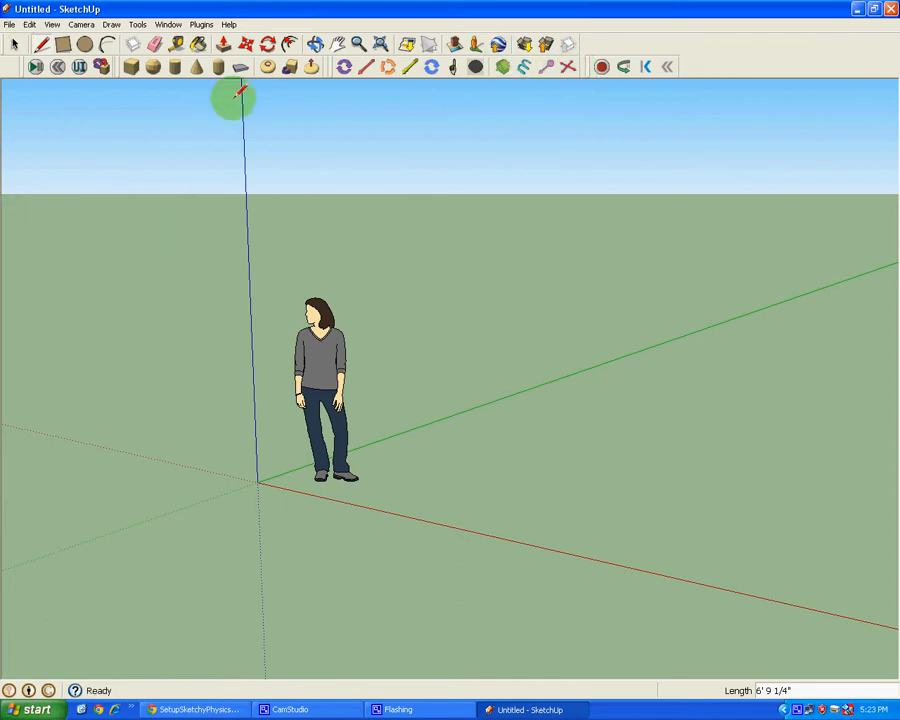
Add the SketchyPhysics floor slab under the figure at the origin
{"action": "left_click", "coordinate": [241, 68]}
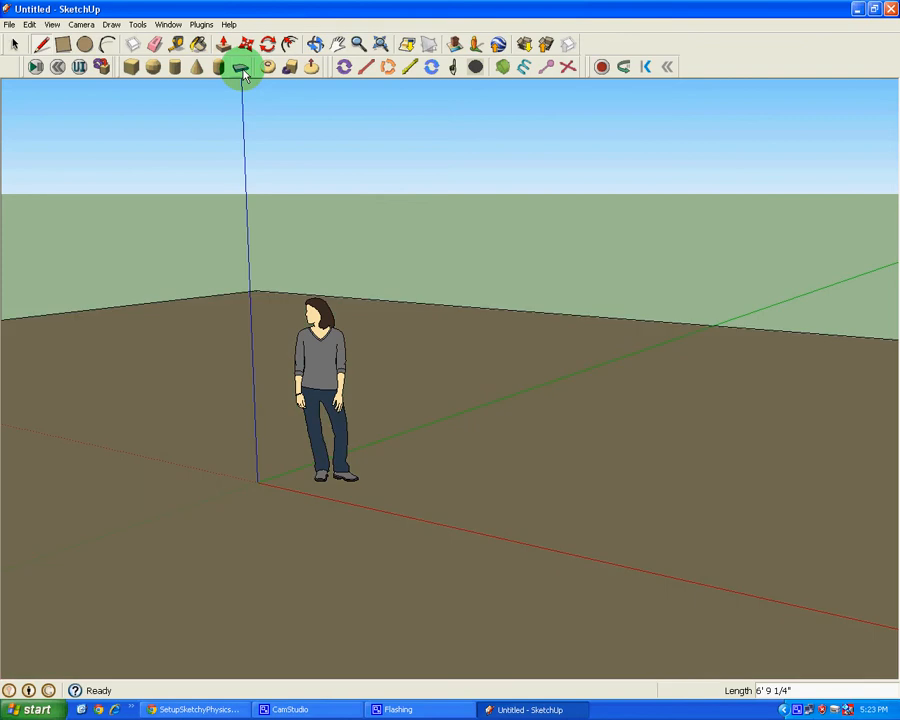
{"action": "scroll", "coordinate": [243, 72], "scroll_direction": "down", "scroll_amount": 5}
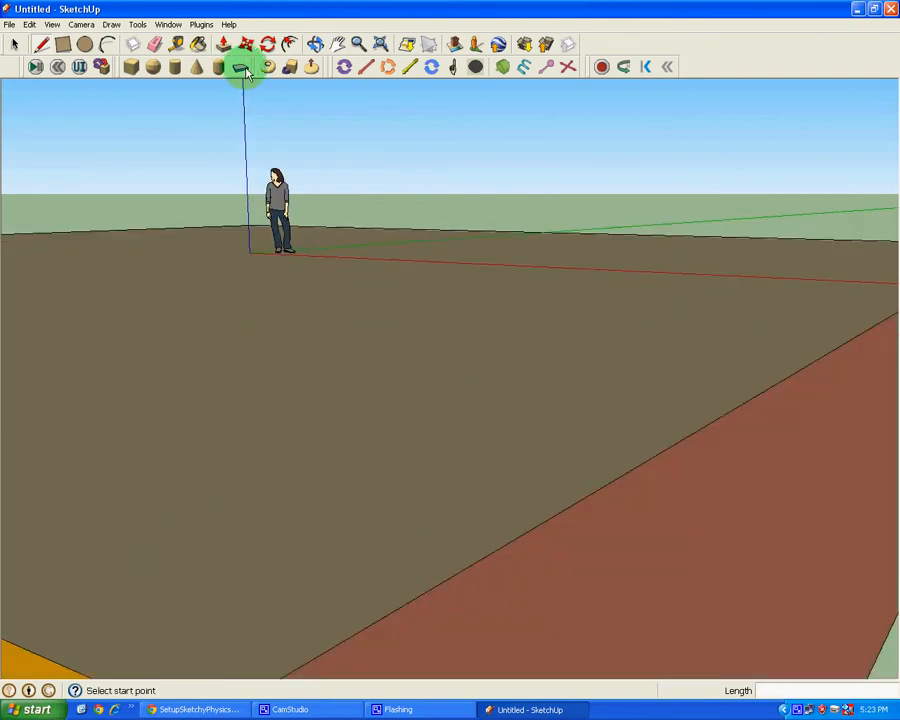
{"action": "scroll", "coordinate": [264, 142], "scroll_direction": "up", "scroll_amount": 2}
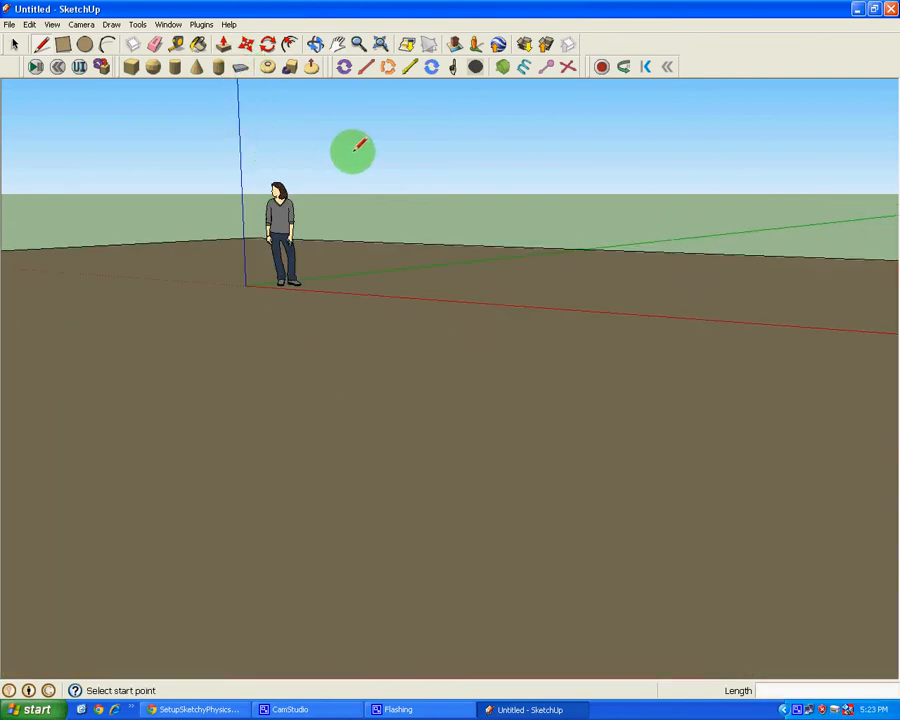
{"action": "middle_click_drag", "start_coordinate": [356, 145], "coordinate": [289, 280]}
{"action": "scroll", "coordinate": [289, 280], "scroll_direction": "down", "scroll_amount": 5}
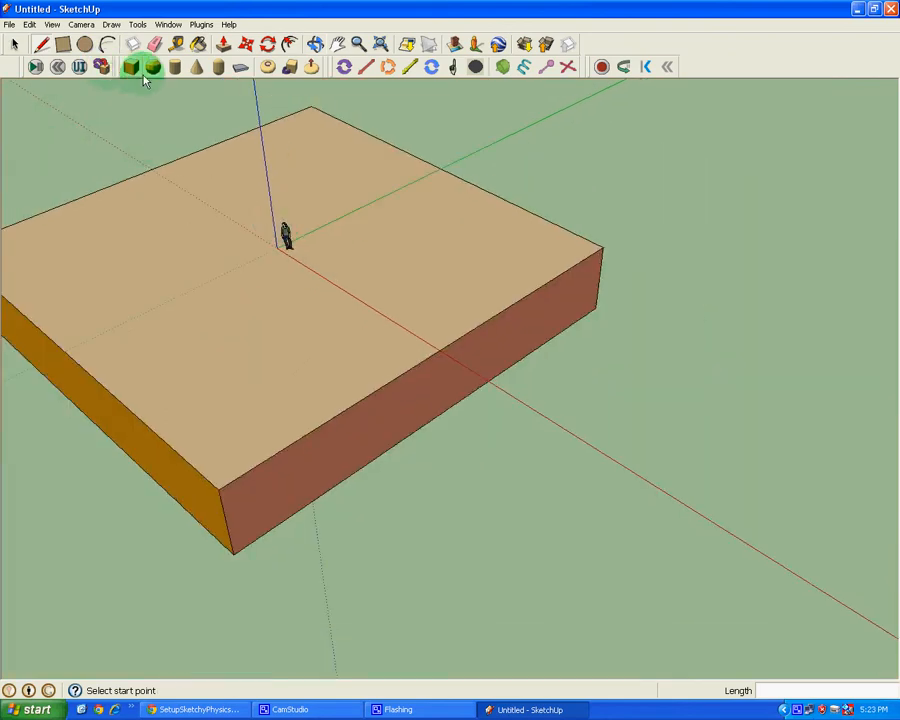
Delete the person figure standing at the origin
{"action": "left_click", "coordinate": [14, 44]}
{"action": "left_click", "coordinate": [288, 232]}
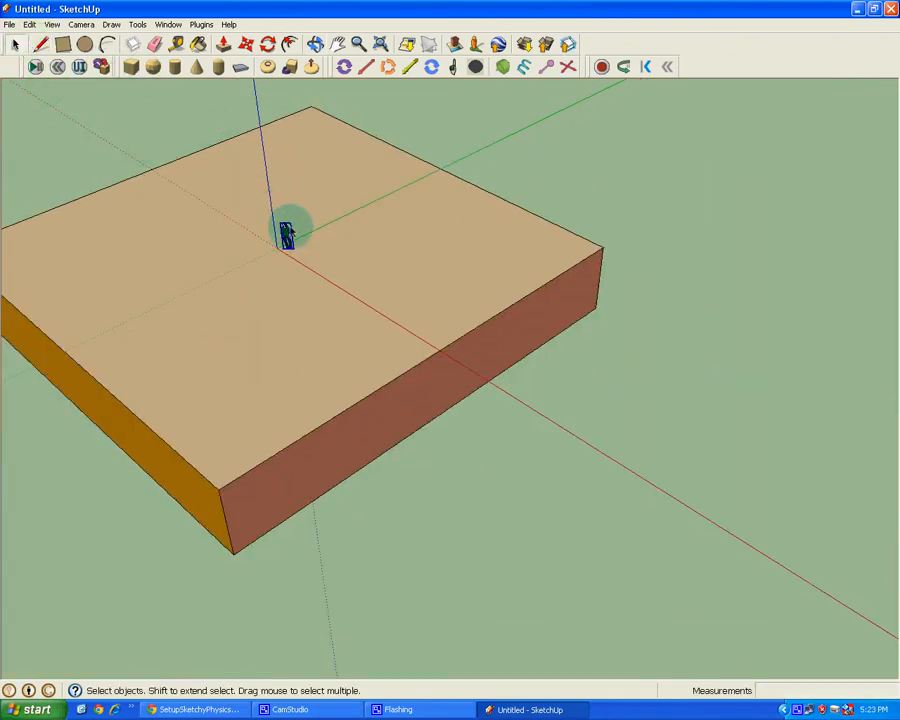
{"action": "key", "text": "Delete"}
Create a thin upright SketchyPhysics box about 6' 8" wide and 11' high near the floor slab's front corner
{"action": "right_click", "coordinate": [162, 182]}
{"action": "left_click", "coordinate": [135, 66]}
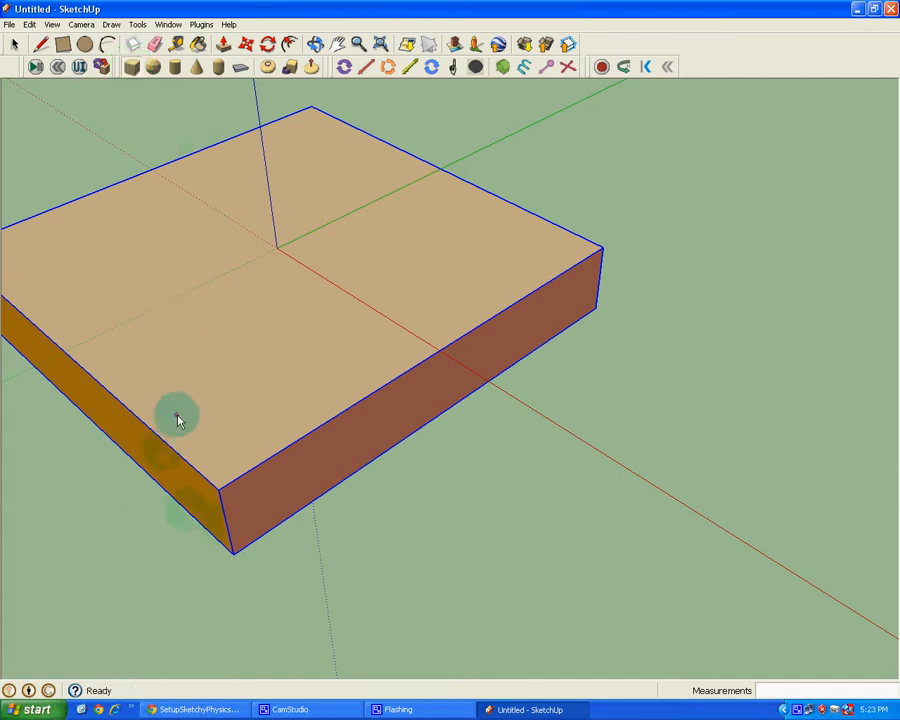
{"action": "left_click", "coordinate": [218, 461]}
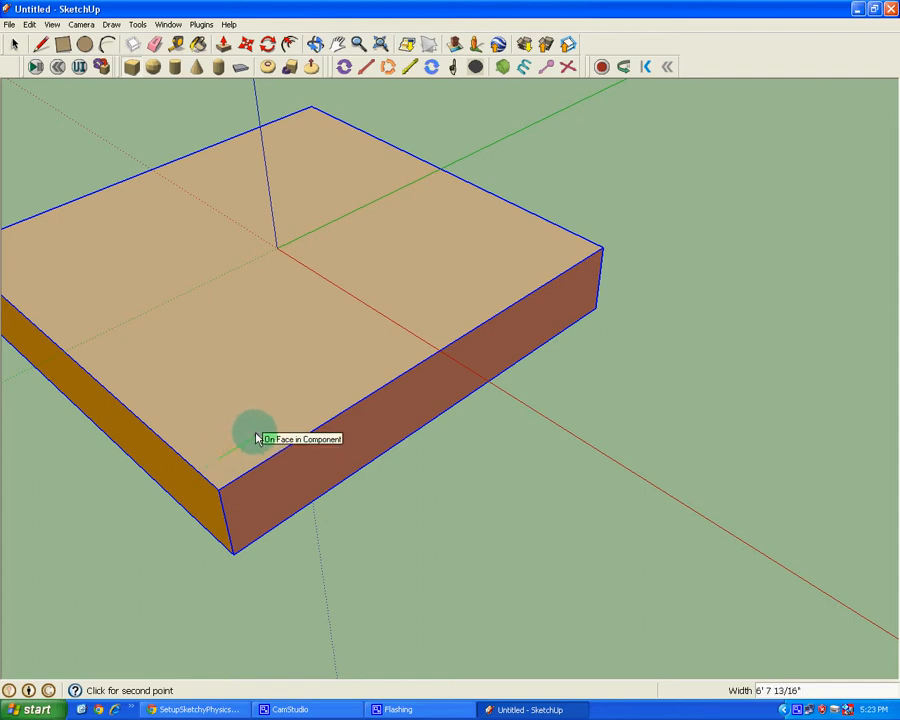
{"action": "left_click", "coordinate": [256, 438]}
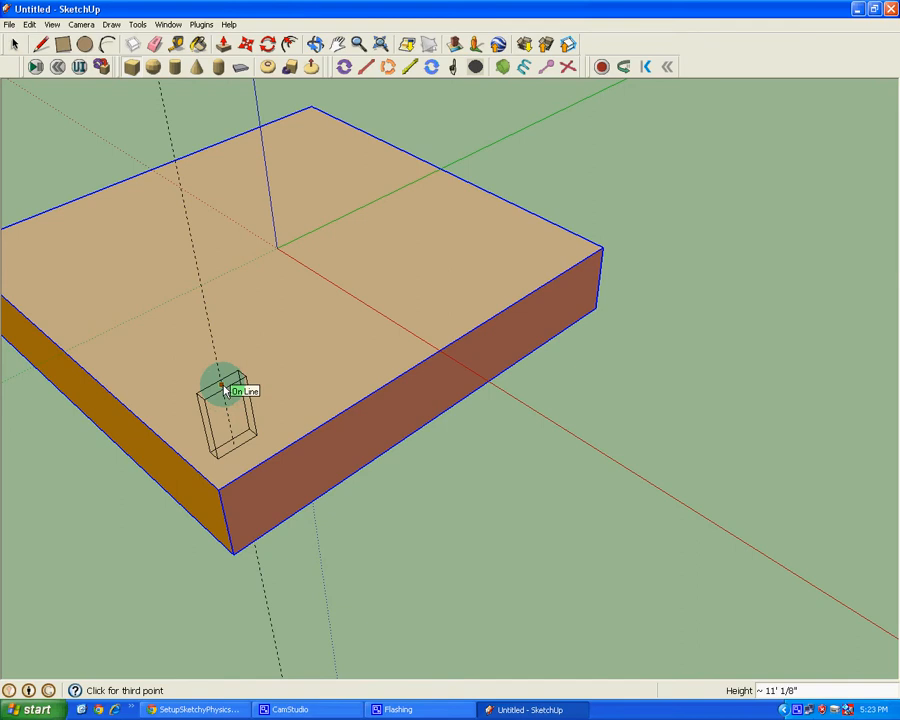
{"action": "left_click", "coordinate": [224, 392]}
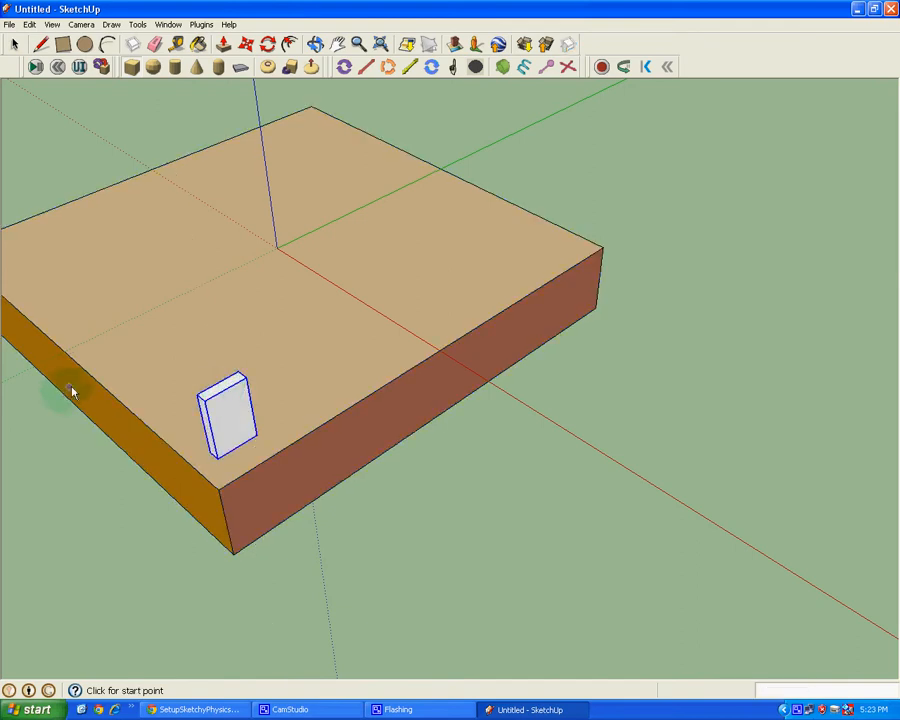
Draw a rectangle about 9' 7" by 8' 9" on the floor beside the thin box and push/pull it up about 12' 4"
{"action": "middle_click_drag", "start_coordinate": [72, 392], "coordinate": [380, 301]}
{"action": "scroll", "coordinate": [193, 428], "scroll_direction": "down", "scroll_amount": 1}
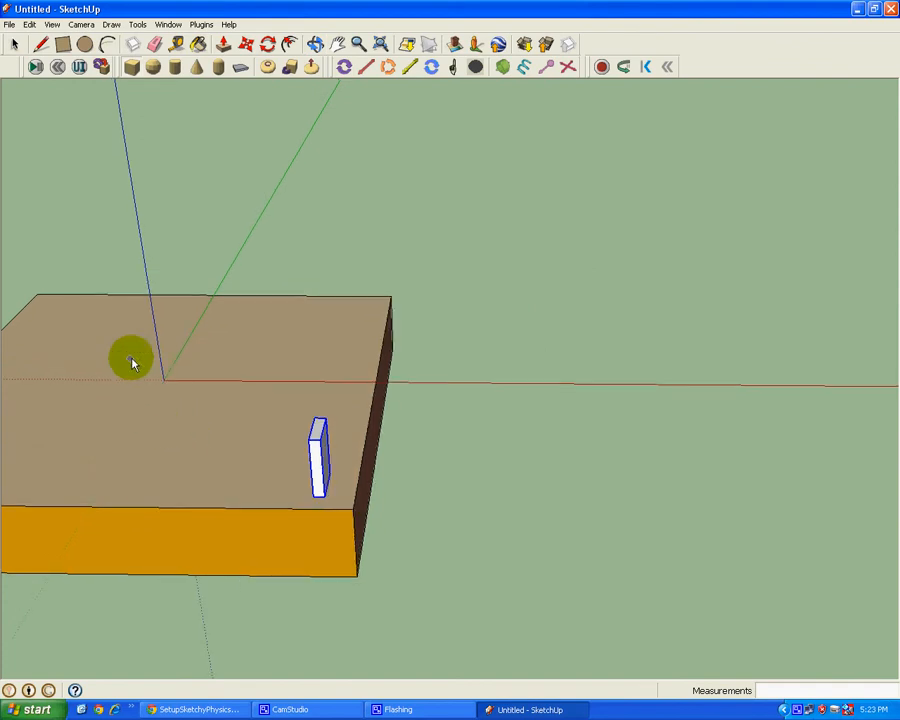
{"action": "scroll", "coordinate": [266, 404], "scroll_direction": "up", "scroll_amount": 2}
{"action": "middle_click_drag", "start_coordinate": [245, 413], "coordinate": [32, 562]}
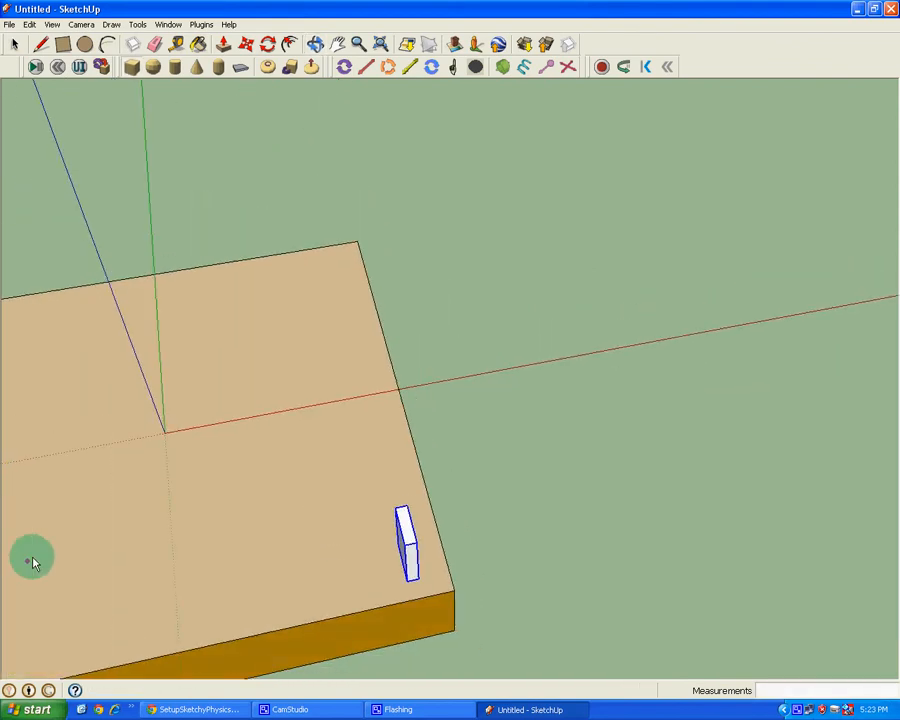
{"action": "left_click", "coordinate": [63, 45]}
{"action": "left_click", "coordinate": [267, 484]}
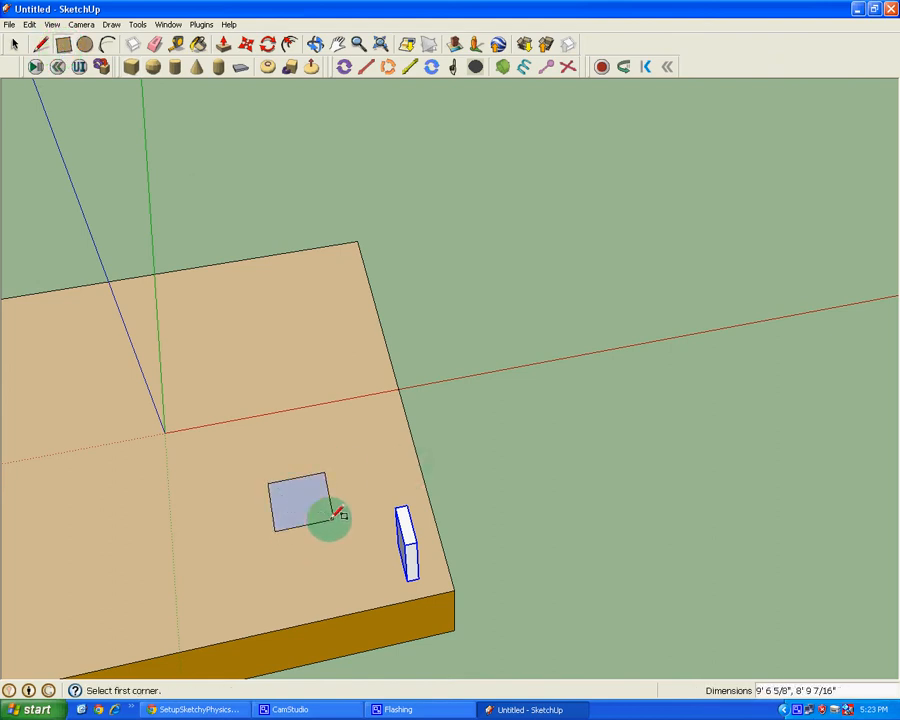
{"action": "left_click", "coordinate": [223, 48]}
{"action": "left_click_drag", "start_coordinate": [284, 500], "coordinate": [286, 460]}
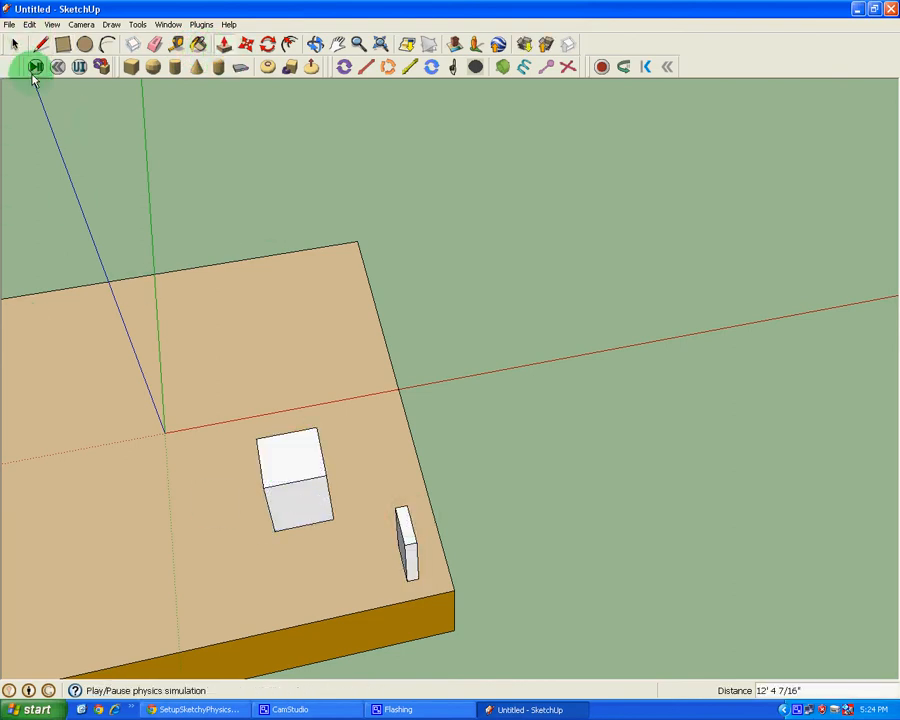
Run the physics simulation, pull the thin box across the floor past the ordinary block, and reset the simulation
{"action": "left_click", "coordinate": [34, 68]}
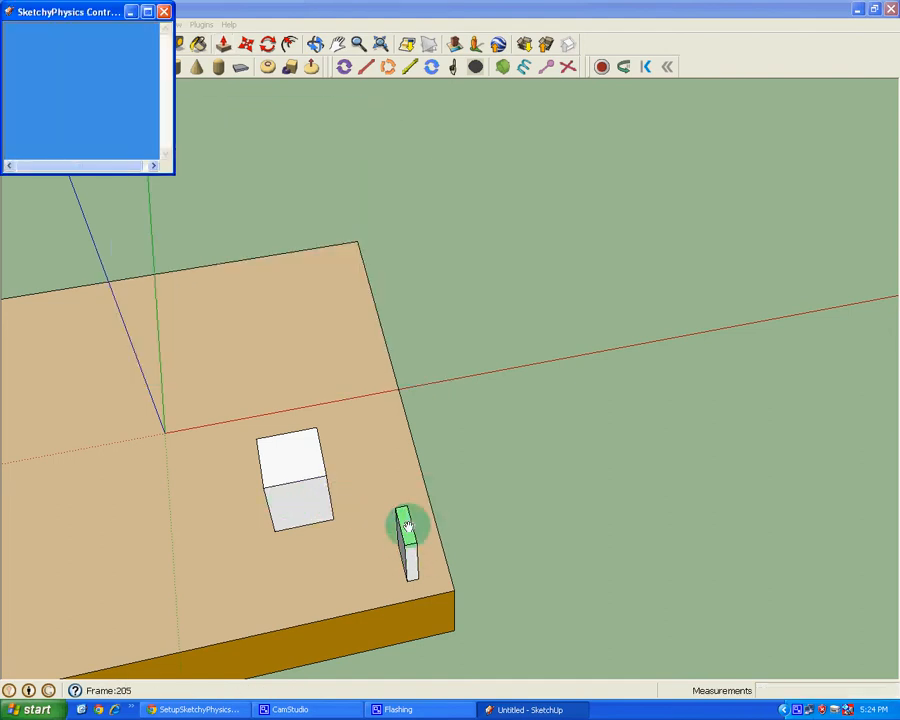
{"action": "left_click_drag", "start_coordinate": [398, 522], "coordinate": [260, 530]}
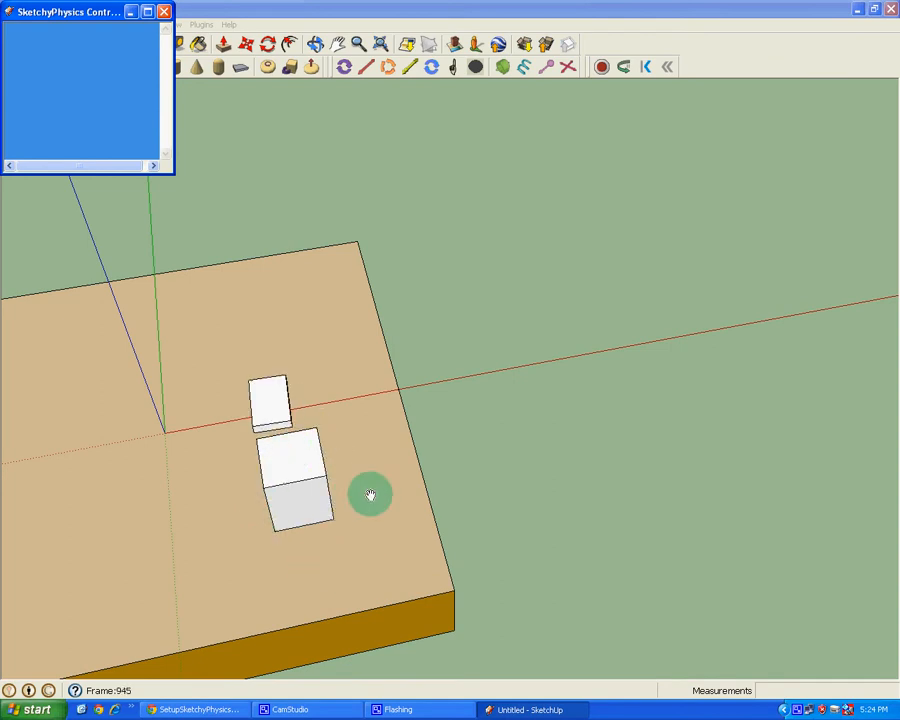
{"action": "left_click", "coordinate": [164, 11]}
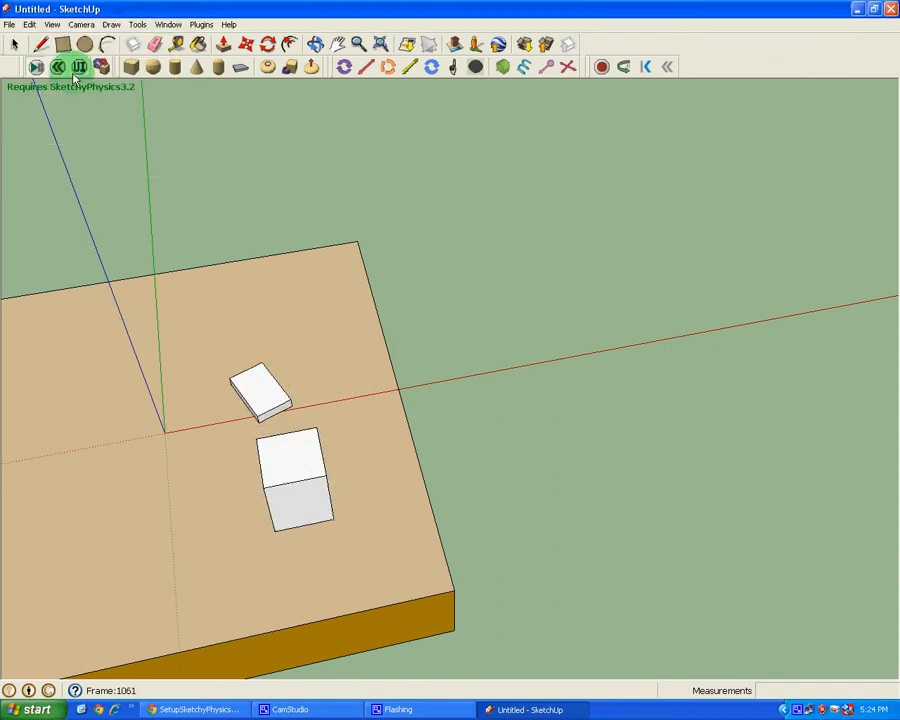
{"action": "left_click", "coordinate": [58, 66]}
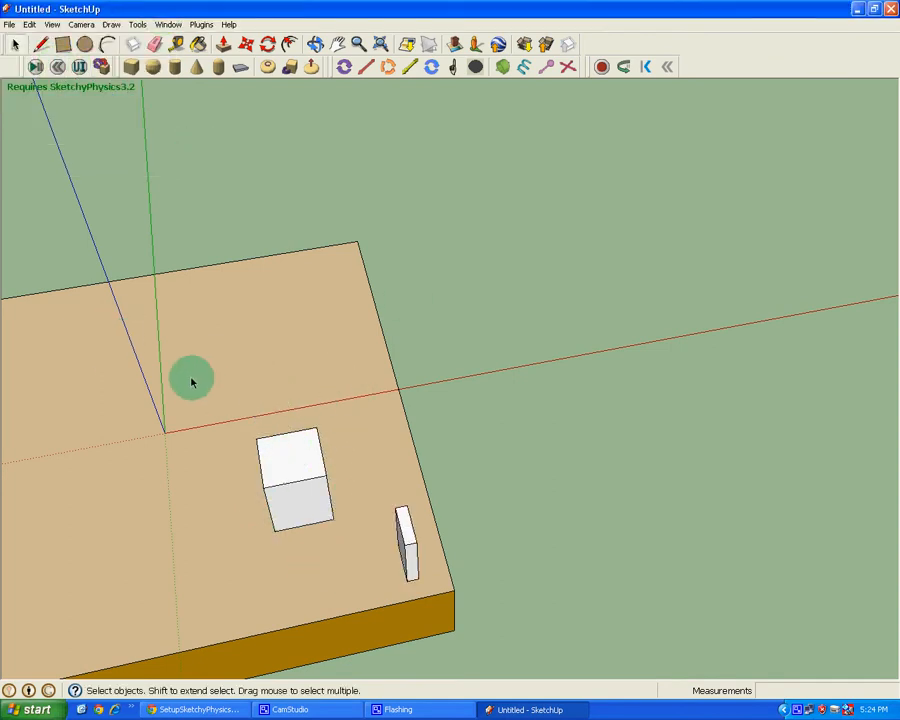
{"action": "left_click_drag", "start_coordinate": [204, 392], "coordinate": [359, 568]}
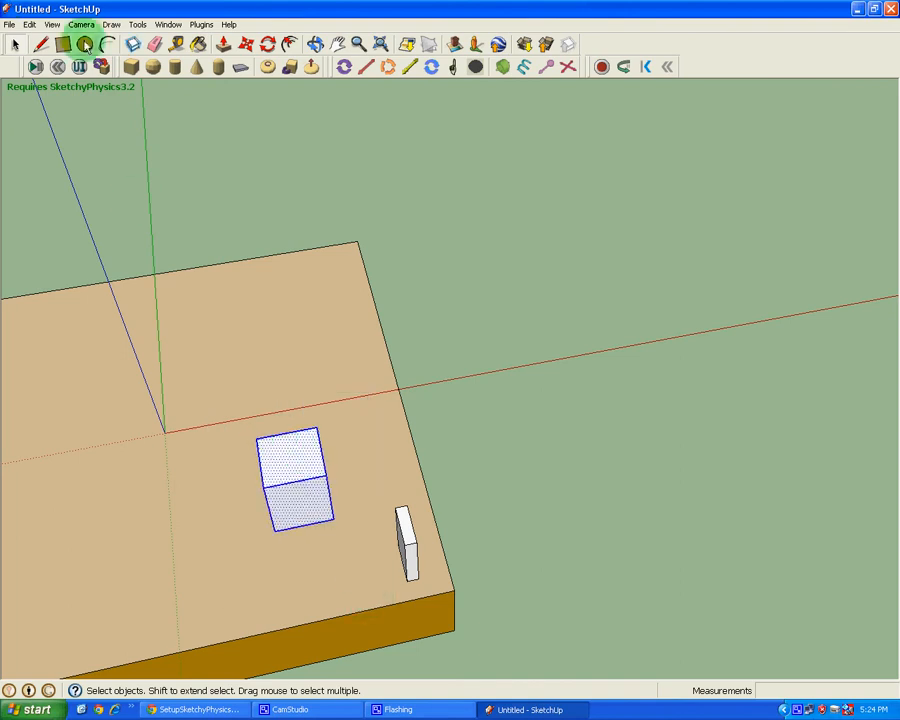
{"action": "left_click", "coordinate": [131, 45]}
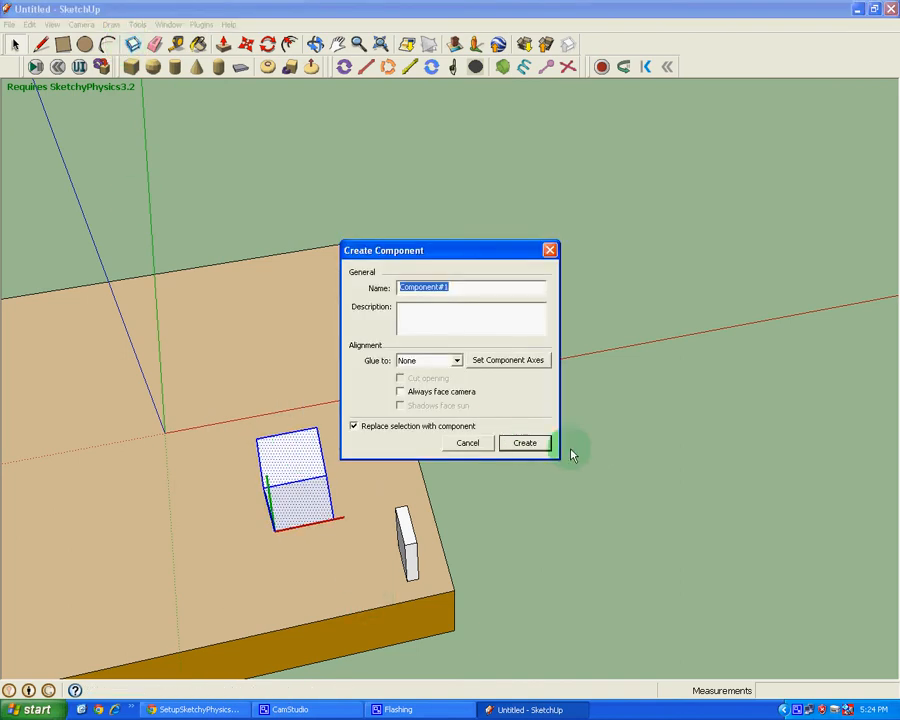
{"action": "left_click", "coordinate": [550, 252]}
{"action": "left_click", "coordinate": [548, 256]}
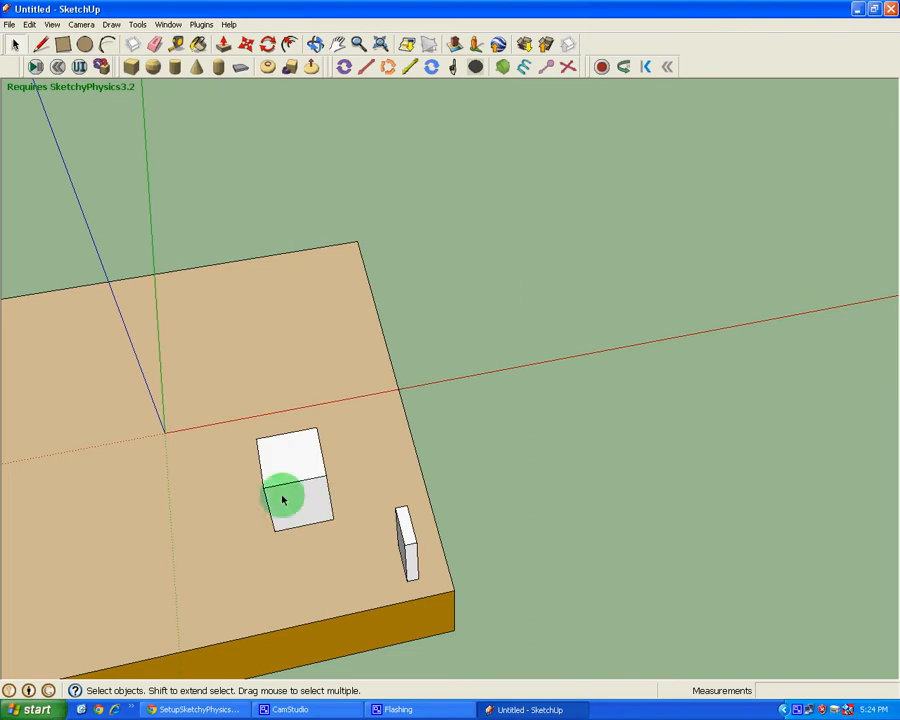
Select all faces and edges of the ordinary block on the floor and make them a group
{"action": "triple_click", "coordinate": [350, 547]}
{"action": "key", "text": "Escape"}
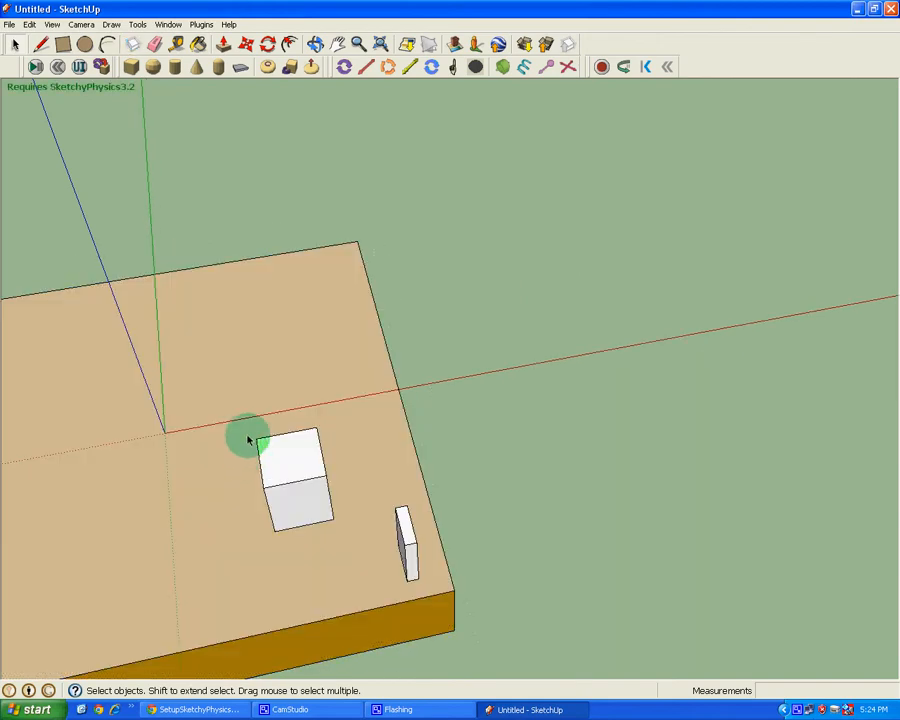
{"action": "left_click_drag", "start_coordinate": [216, 394], "coordinate": [344, 544]}
{"action": "right_click", "coordinate": [287, 460]}
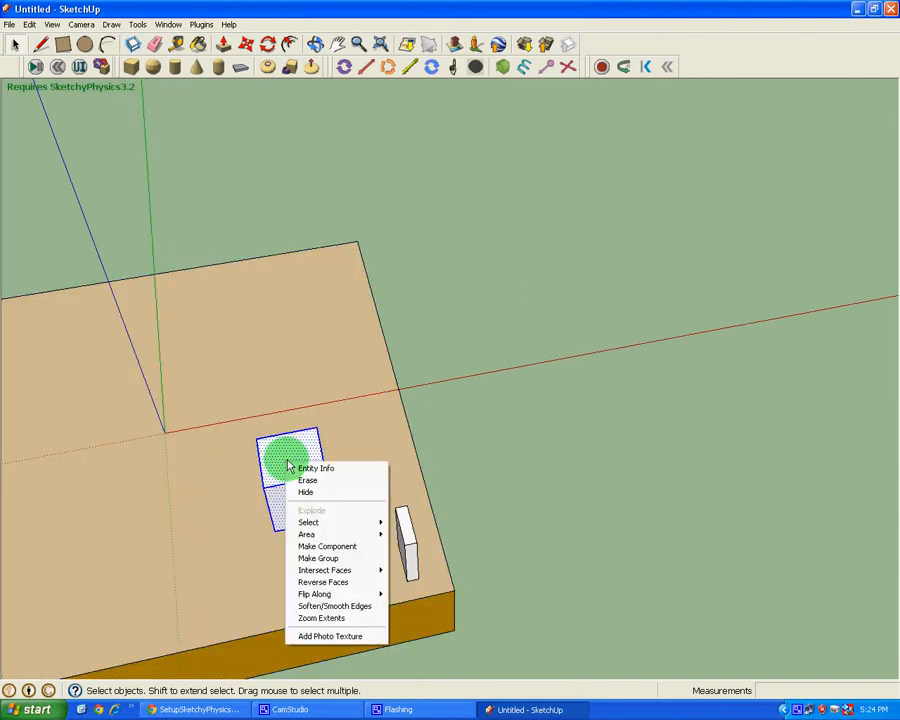
{"action": "left_click", "coordinate": [344, 558]}
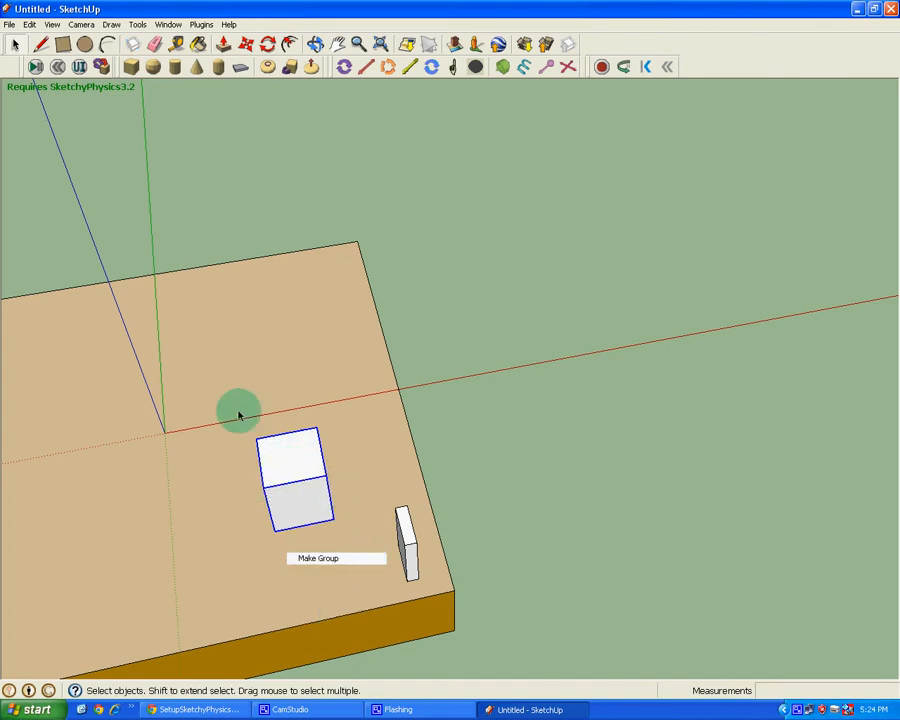
Run the physics simulation, pull the grouped block and the thin box across and off the floor, and reset the simulation
{"action": "left_click", "coordinate": [35, 66]}
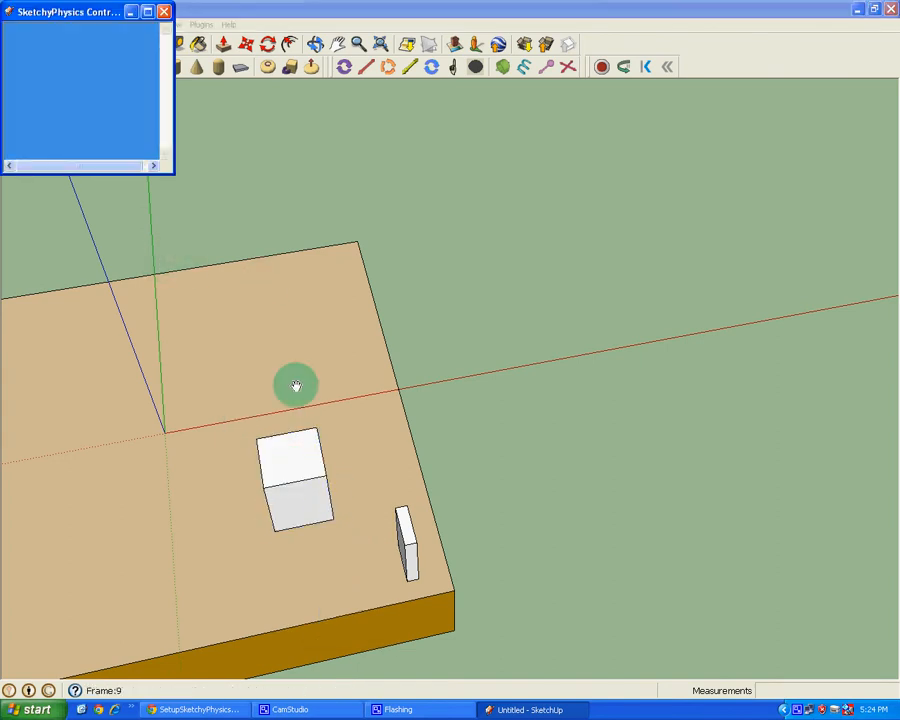
{"action": "left_click_drag", "start_coordinate": [299, 460], "coordinate": [346, 502]}
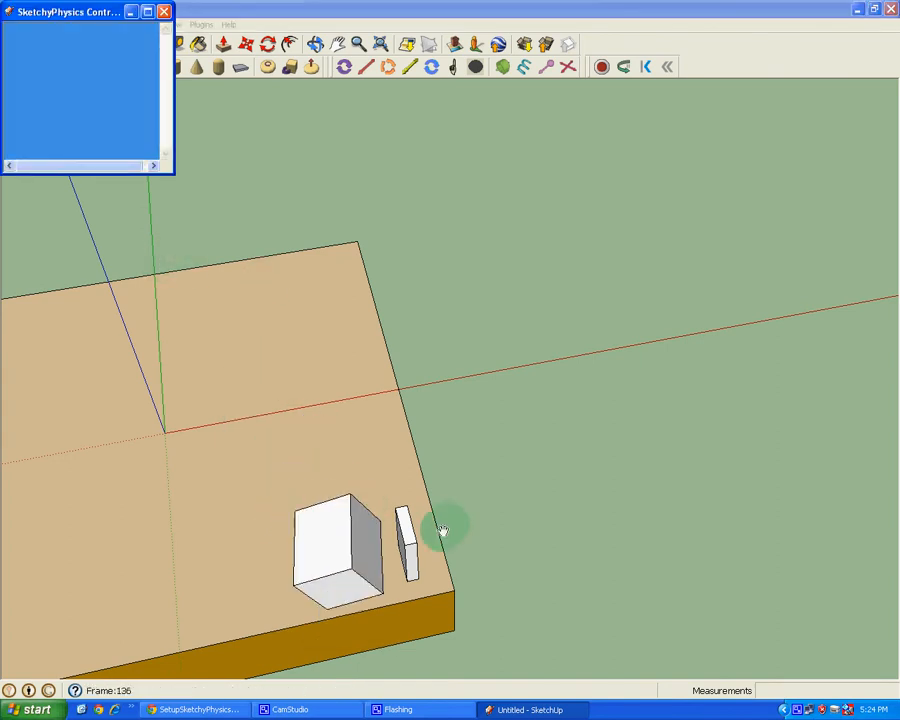
{"action": "mouse_move", "coordinate": [412, 534]}
{"action": "left_mouse_down"}
{"action": "mouse_move", "coordinate": [283, 540]}
{"action": "mouse_move", "coordinate": [277, 530]}
{"action": "mouse_move", "coordinate": [275, 484]}
{"action": "mouse_move", "coordinate": [328, 372]}
{"action": "mouse_move", "coordinate": [376, 304]}
{"action": "mouse_move", "coordinate": [206, 385]}
{"action": "left_mouse_up"}
{"action": "left_click_drag", "start_coordinate": [180, 482], "coordinate": [540, 426]}
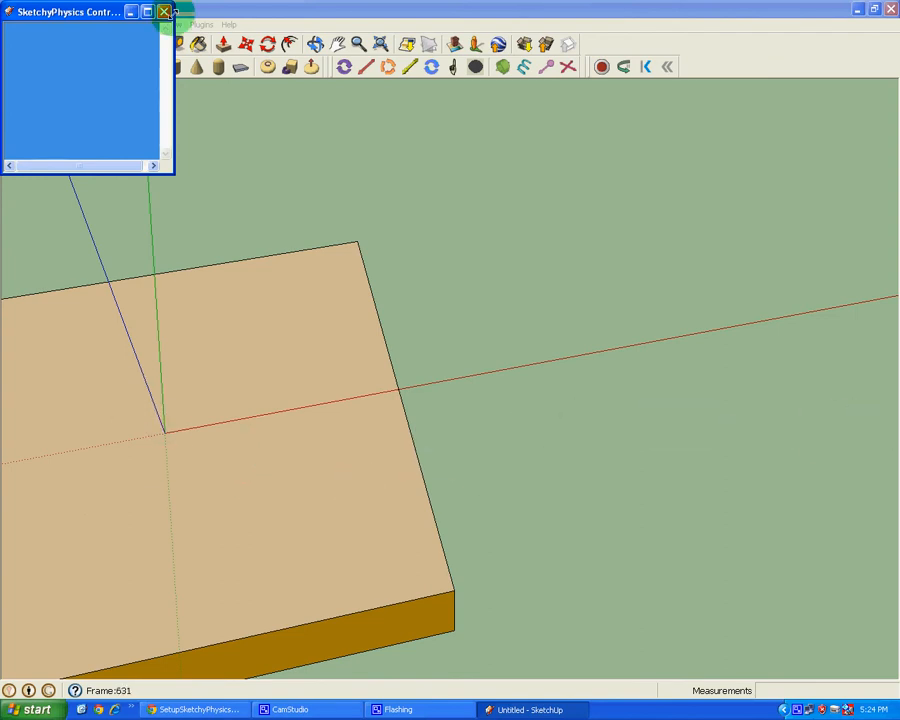
{"action": "left_click", "coordinate": [164, 12]}
{"action": "left_click", "coordinate": [58, 67]}
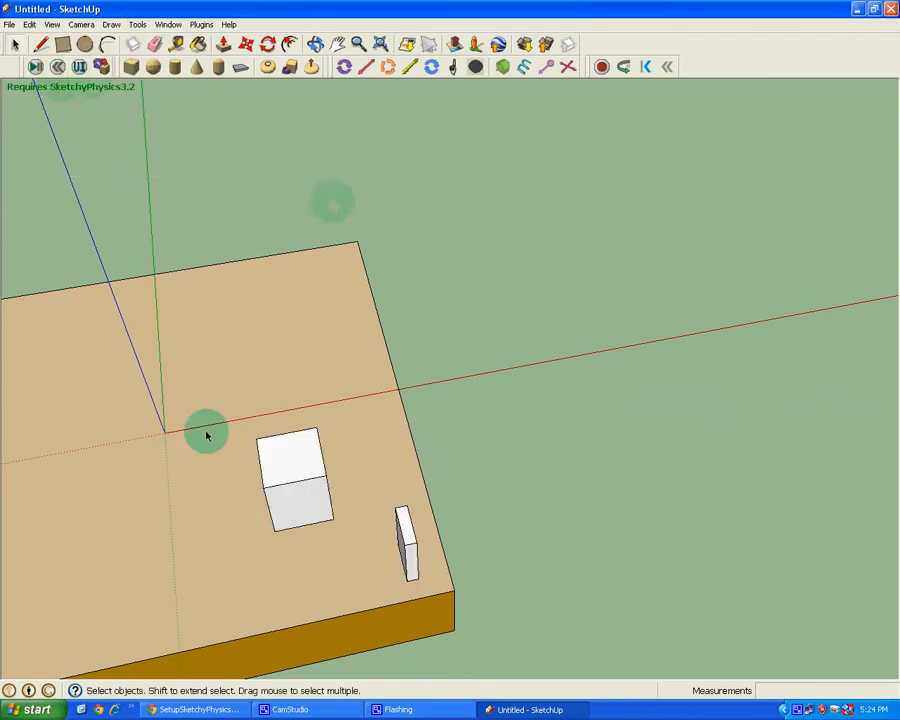
{"action": "double_click", "coordinate": [292, 484]}
{"action": "left_click", "coordinate": [443, 460]}
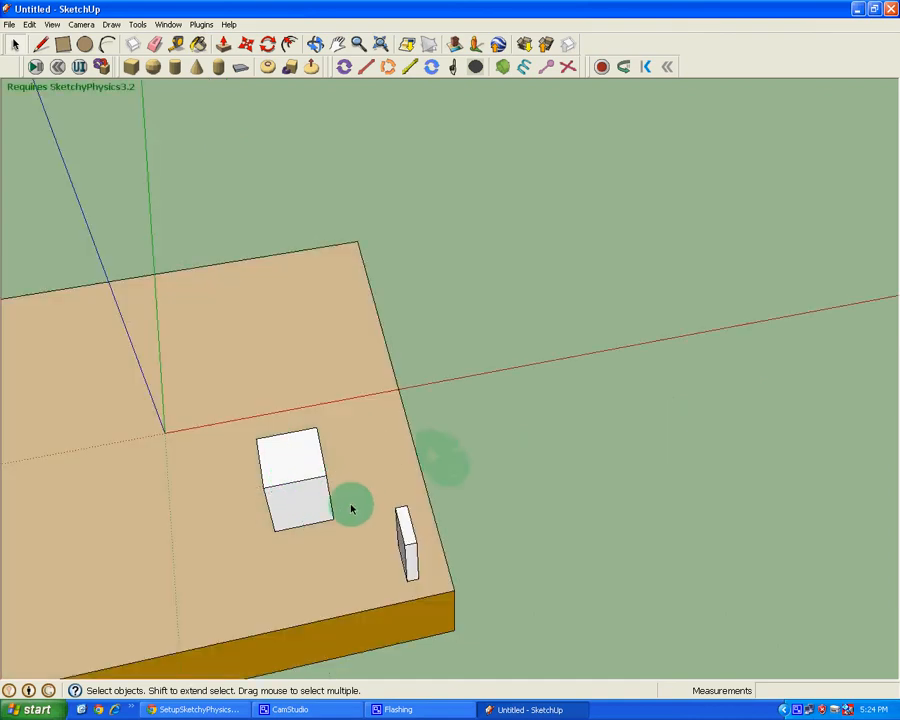
Copy the thin upright box and paste eight copies in a row along the floor's front edge, like dominoes
{"action": "scroll", "coordinate": [336, 604], "scroll_direction": "down", "scroll_amount": 3}
{"action": "scroll", "coordinate": [356, 464], "scroll_direction": "up", "scroll_amount": 3}
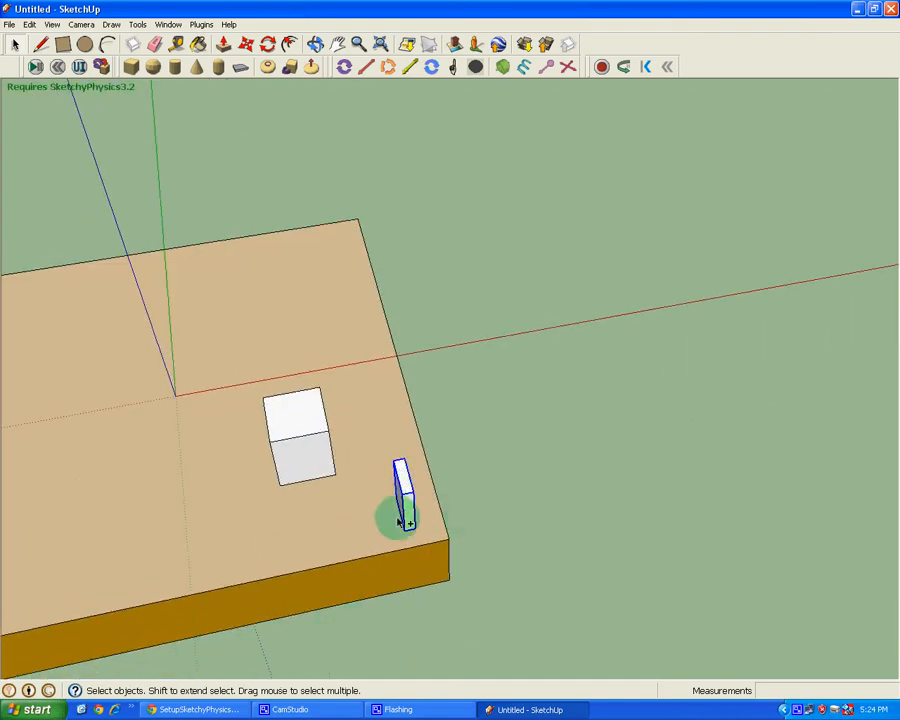
{"action": "key", "text": "ctrl+v"}
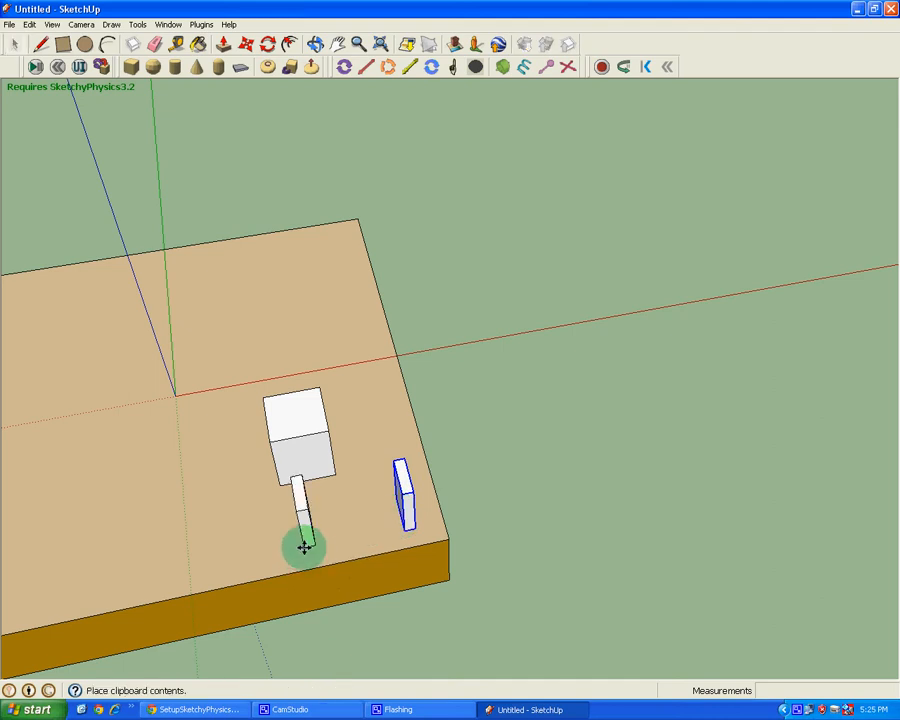
{"action": "left_click", "coordinate": [370, 536]}
{"action": "key", "text": "ctrl+v"}
{"action": "left_click", "coordinate": [342, 537]}
{"action": "key", "text": "ctrl+v"}
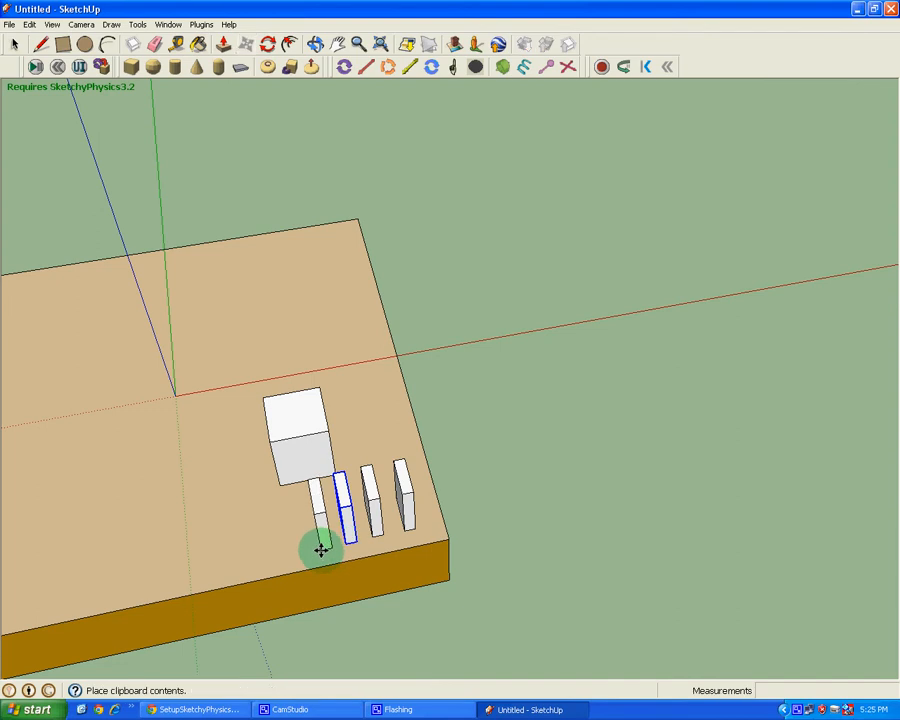
{"action": "left_click", "coordinate": [322, 548]}
{"action": "key", "text": "ctrl+v"}
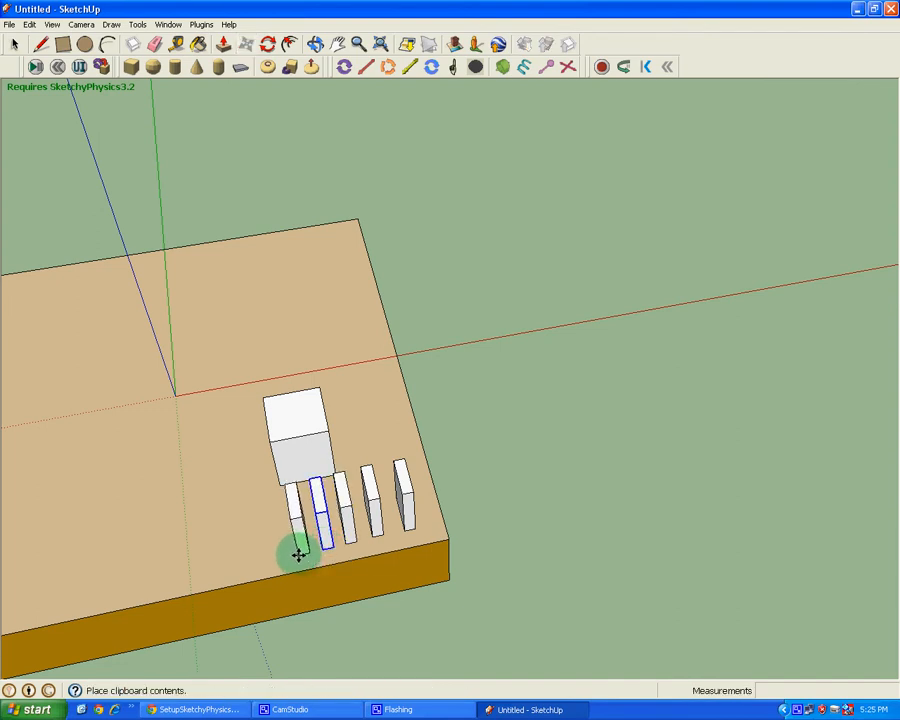
{"action": "left_click", "coordinate": [297, 555]}
{"action": "key", "text": "ctrl+v"}
{"action": "left_click", "coordinate": [275, 554]}
{"action": "key", "text": "ctrl+v"}
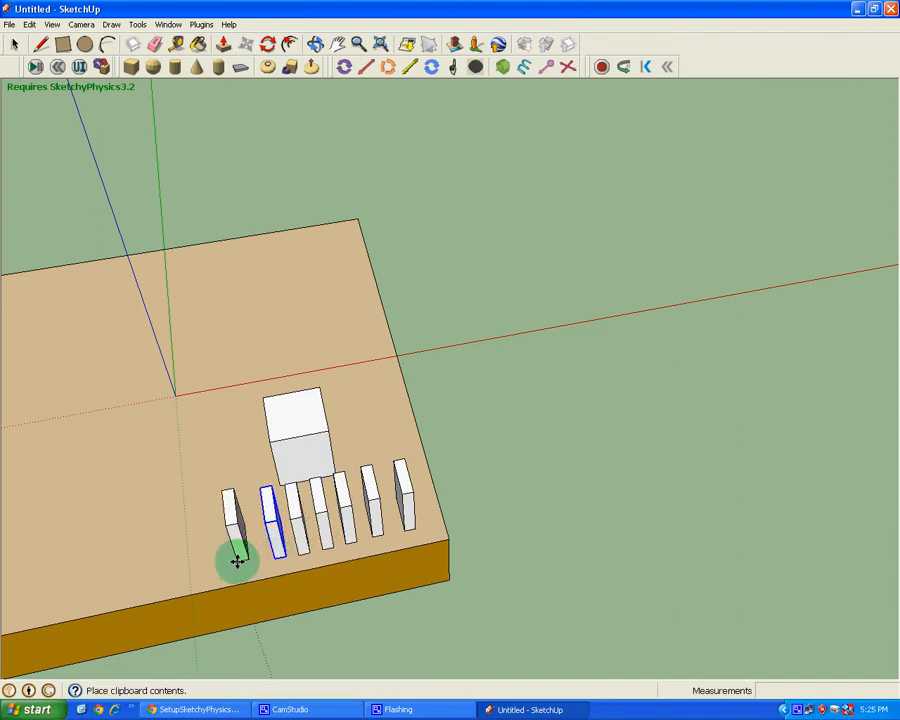
{"action": "left_click", "coordinate": [242, 561]}
{"action": "key", "text": "ctrl+v"}
{"action": "left_click", "coordinate": [211, 565]}
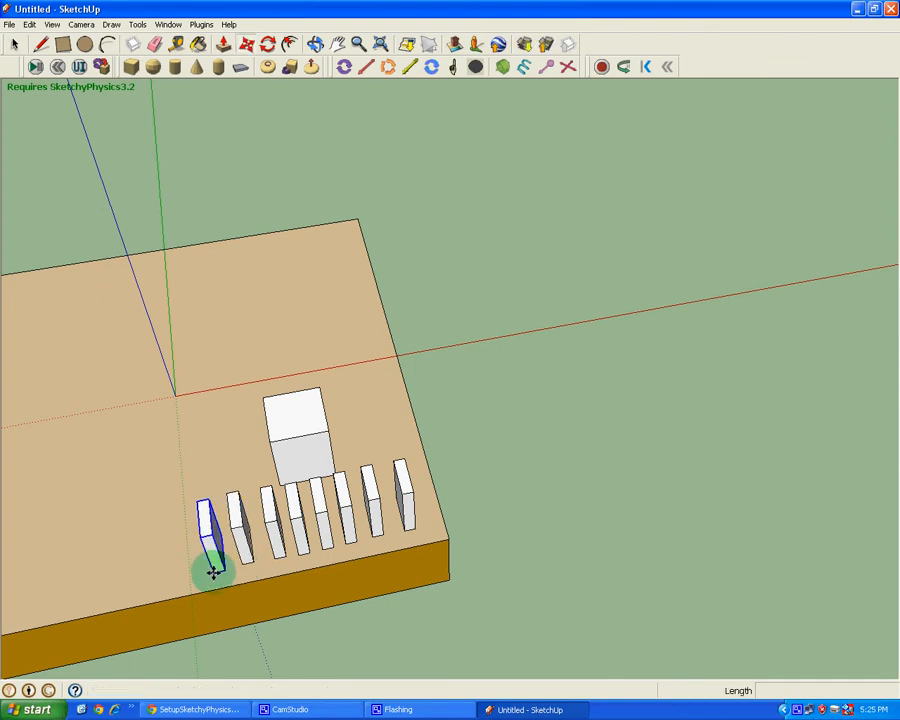
{"action": "key", "text": "ctrl+v"}
{"action": "left_click", "coordinate": [183, 574]}
Paste another thin box at the far end of the domino row and rotate it to start a curve
{"action": "key", "text": "ctrl+v"}
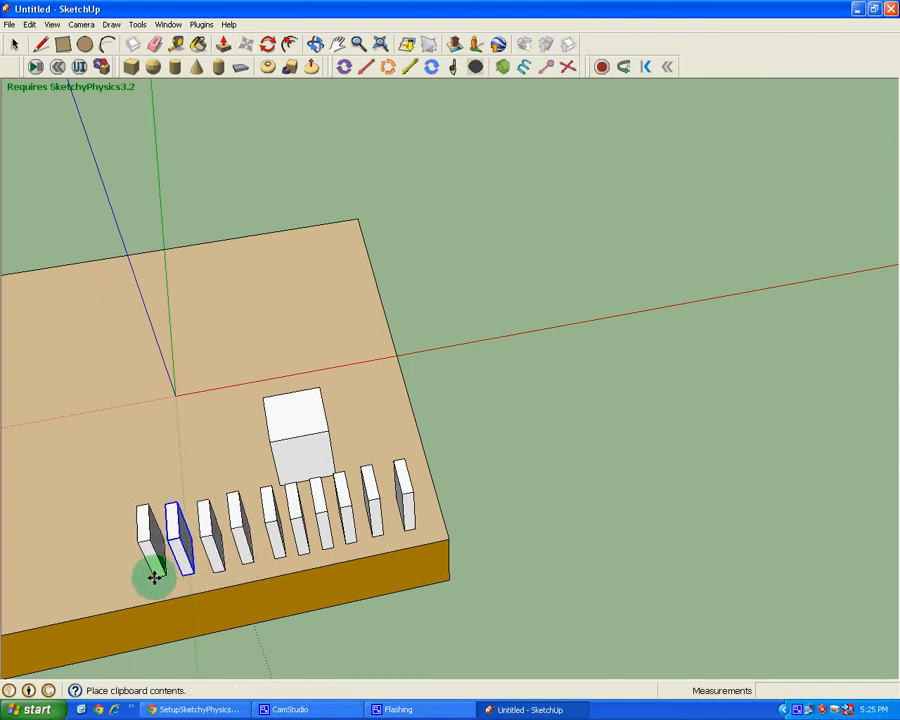
{"action": "left_click", "coordinate": [152, 572]}
{"action": "key", "text": "q"}
{"action": "left_click", "coordinate": [143, 512]}
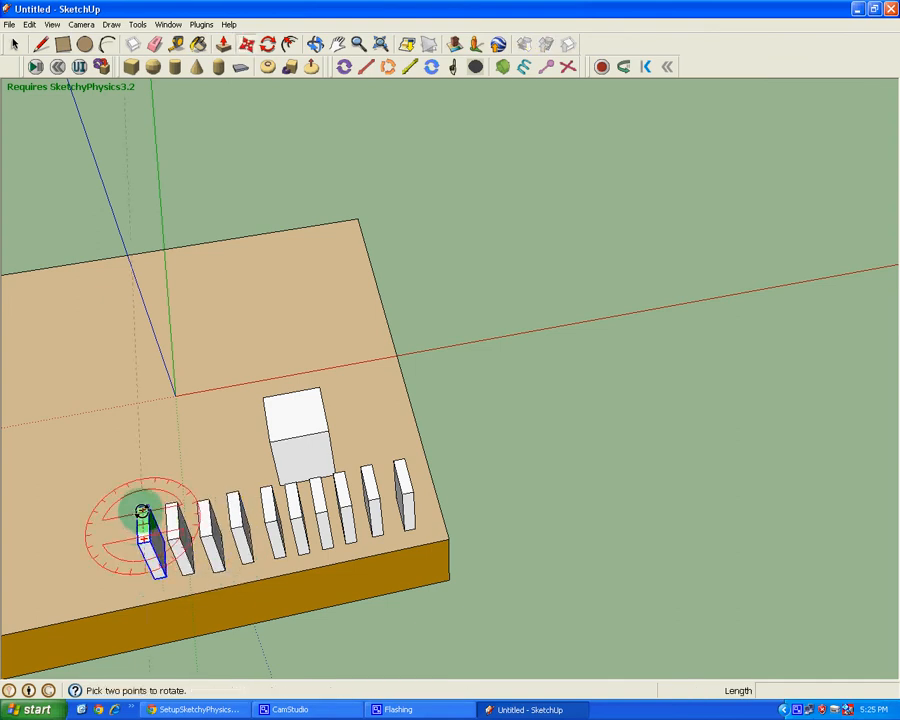
{"action": "left_click", "coordinate": [145, 508]}
{"action": "left_click", "coordinate": [145, 510]}
Paste a thin box beyond the first turned one and rotate it further to continue the curve
{"action": "key", "text": "ctrl+v"}
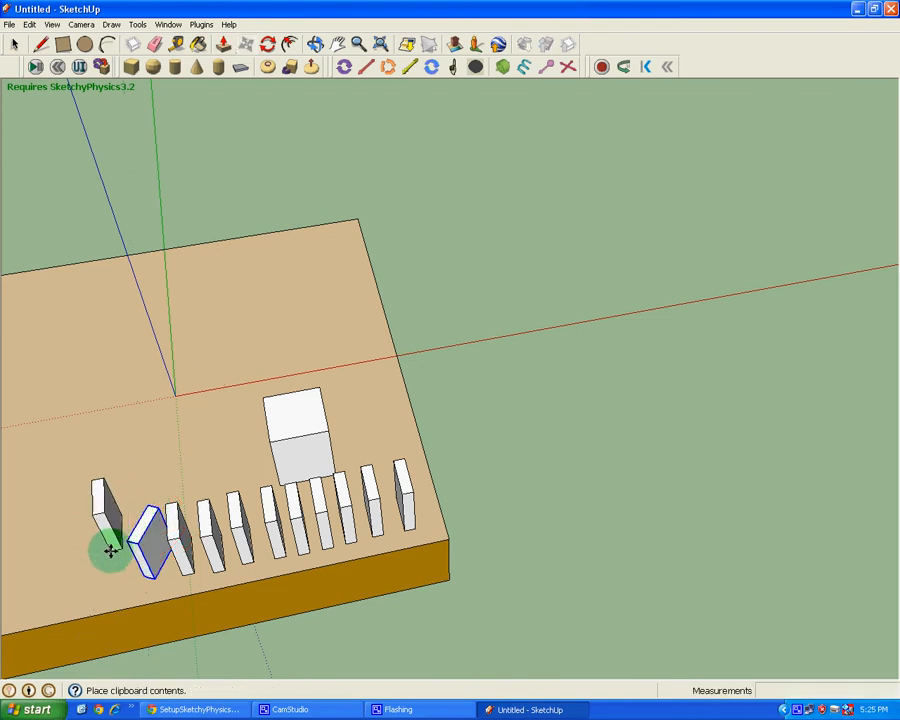
{"action": "left_click", "coordinate": [106, 501]}
{"action": "key", "text": "q"}
{"action": "left_click", "coordinate": [104, 498]}
{"action": "left_click", "coordinate": [108, 496]}
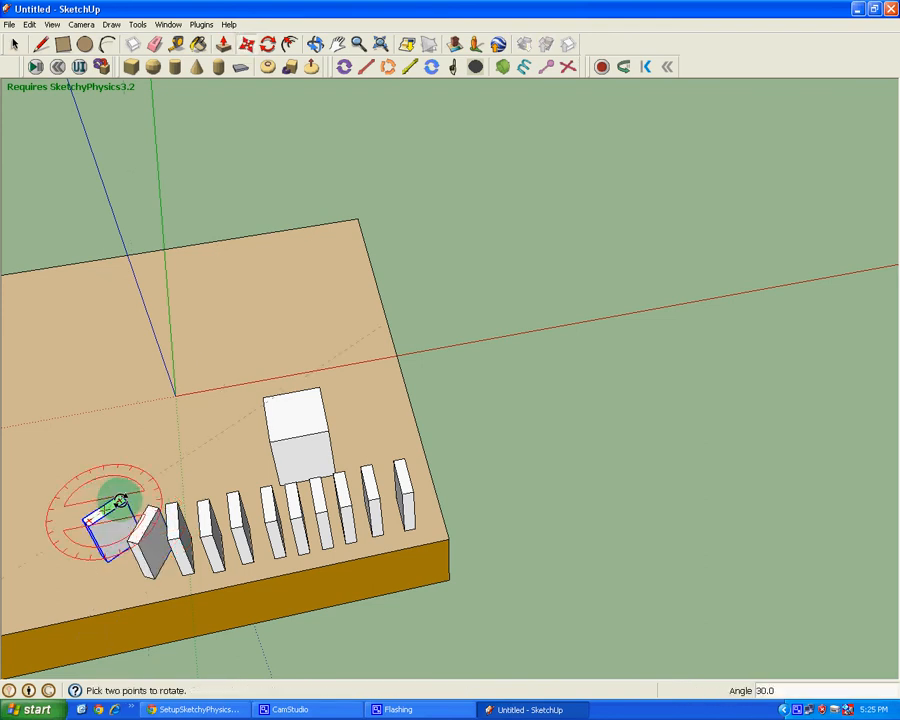
{"action": "left_click", "coordinate": [116, 492]}
Paste a thin box behind the curve, rotate it perpendicular to the first row, and move it close to the previous domino
{"action": "key", "text": "ctrl+v"}
{"action": "left_click", "coordinate": [69, 511]}
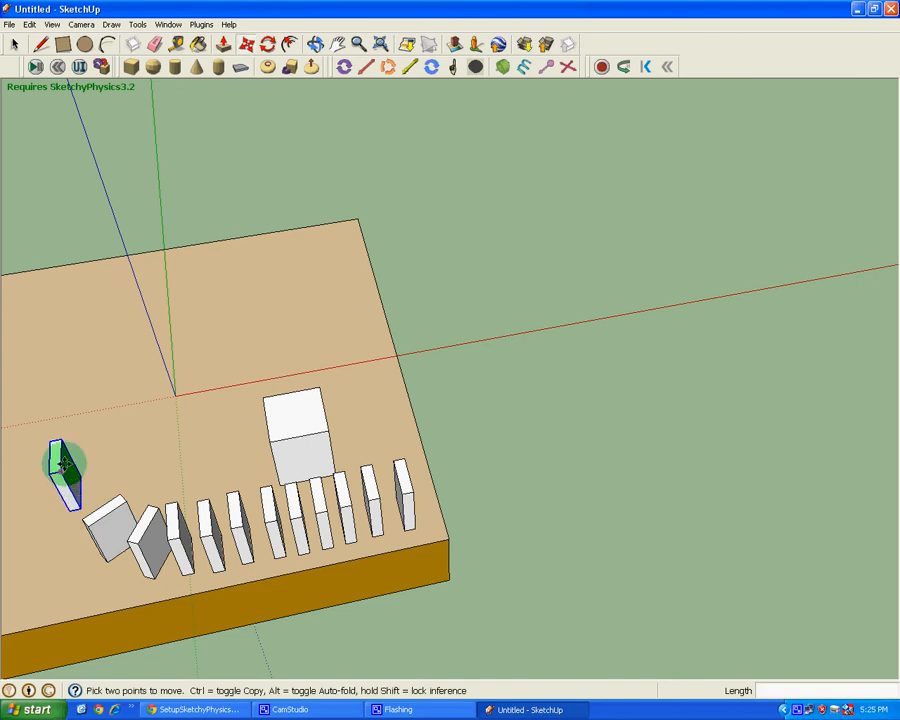
{"action": "key", "text": "q"}
{"action": "left_click", "coordinate": [57, 457]}
{"action": "left_click", "coordinate": [55, 443]}
{"action": "key", "text": "m"}
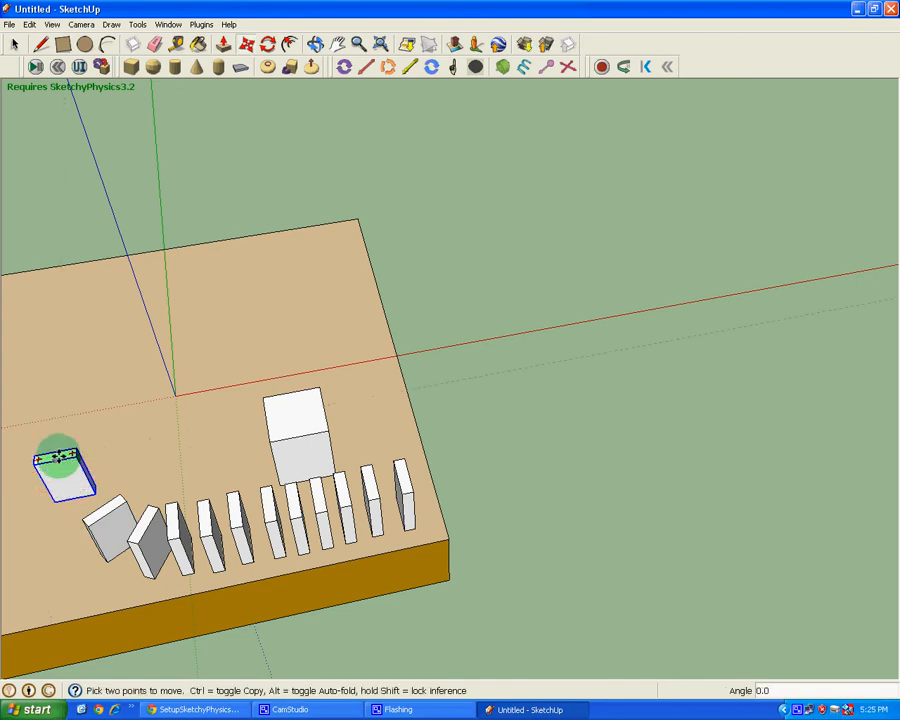
{"action": "left_click", "coordinate": [66, 470]}
{"action": "left_click", "coordinate": [88, 481]}
Paste a copy of the last turned domino on the floor behind it, starting a second straight row
{"action": "key", "text": "ctrl+v"}
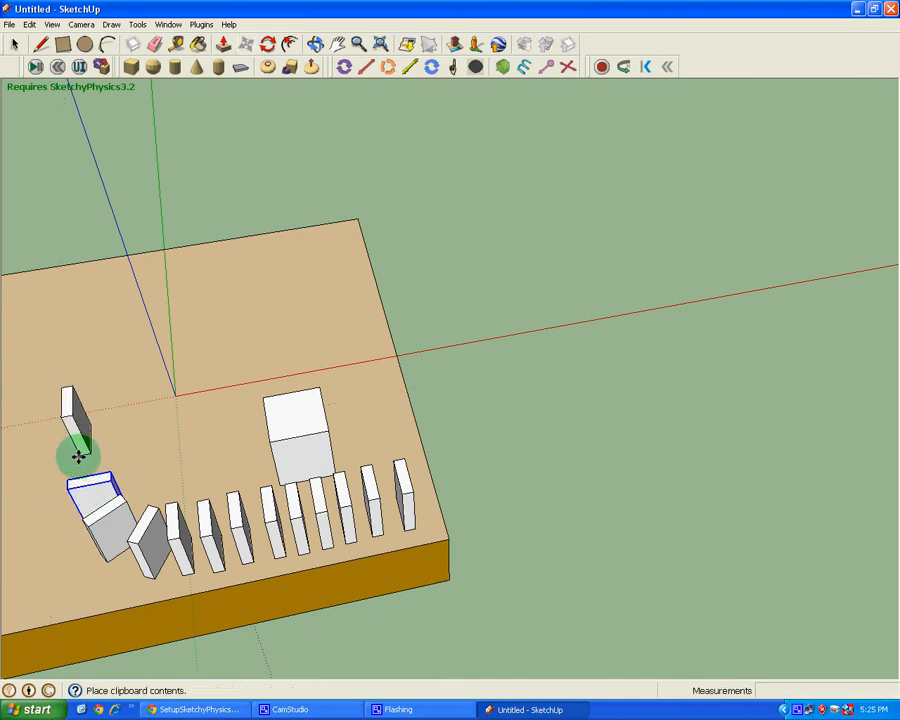
{"action": "key", "text": "Escape"}
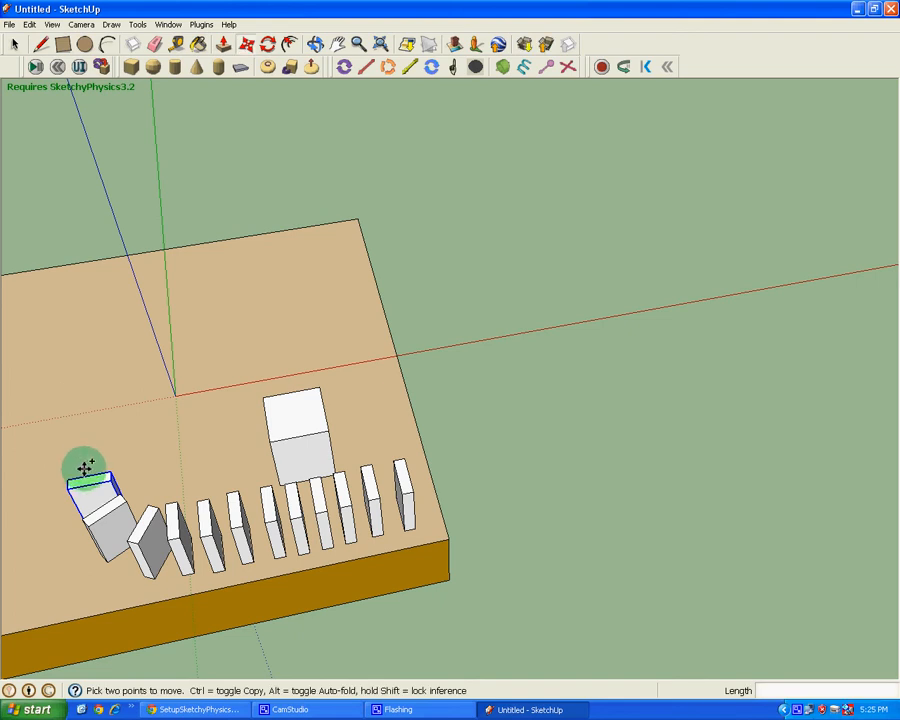
{"action": "key", "text": "ctrl+v"}
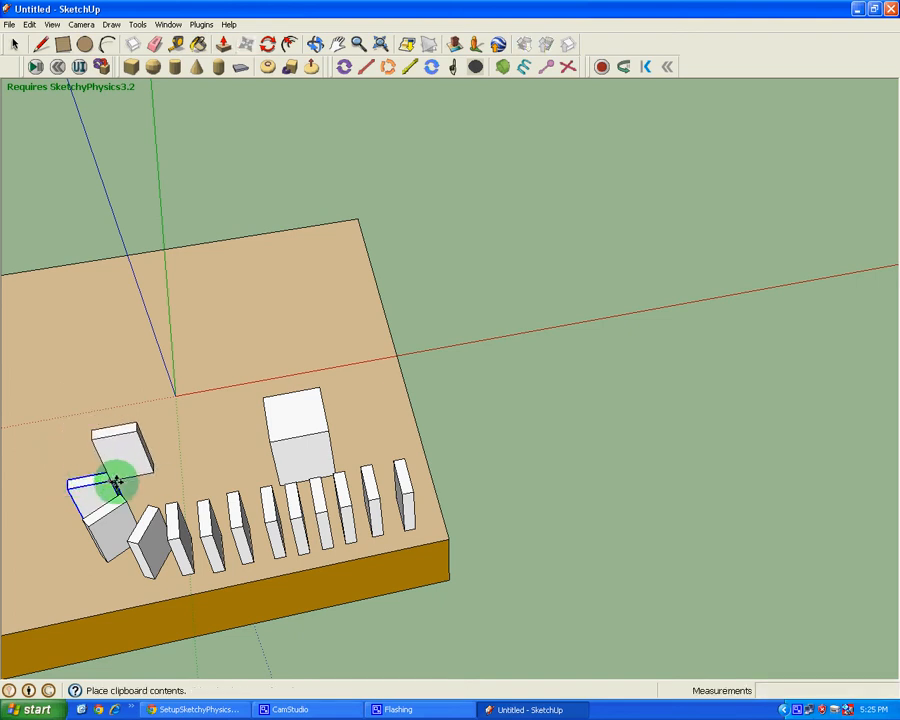
{"action": "middle_click_drag", "start_coordinate": [85, 448], "coordinate": [315, 595]}
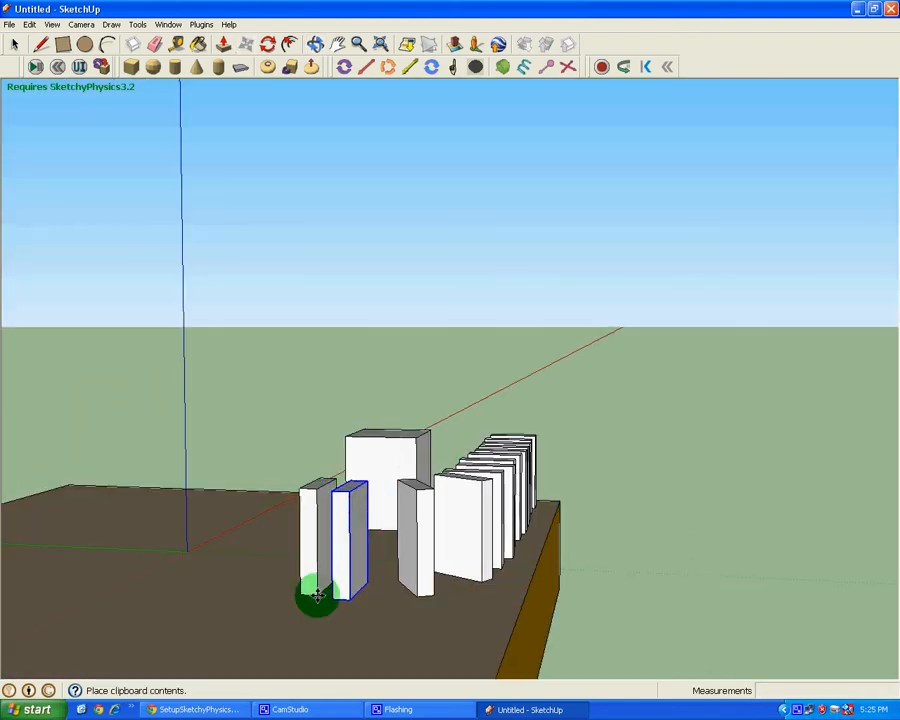
{"action": "left_click", "coordinate": [278, 591]}
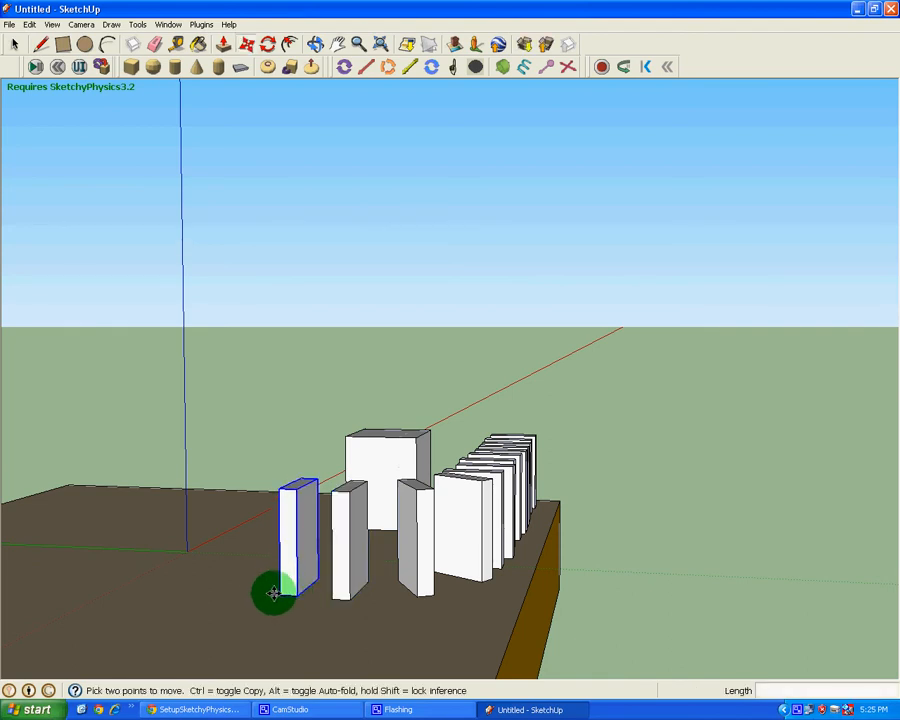
Extend the second row with six more domino copies, moving each copy a short distance beyond the previous one
{"action": "left_click", "coordinate": [280, 590]}
{"action": "key", "text": "ctrl"}
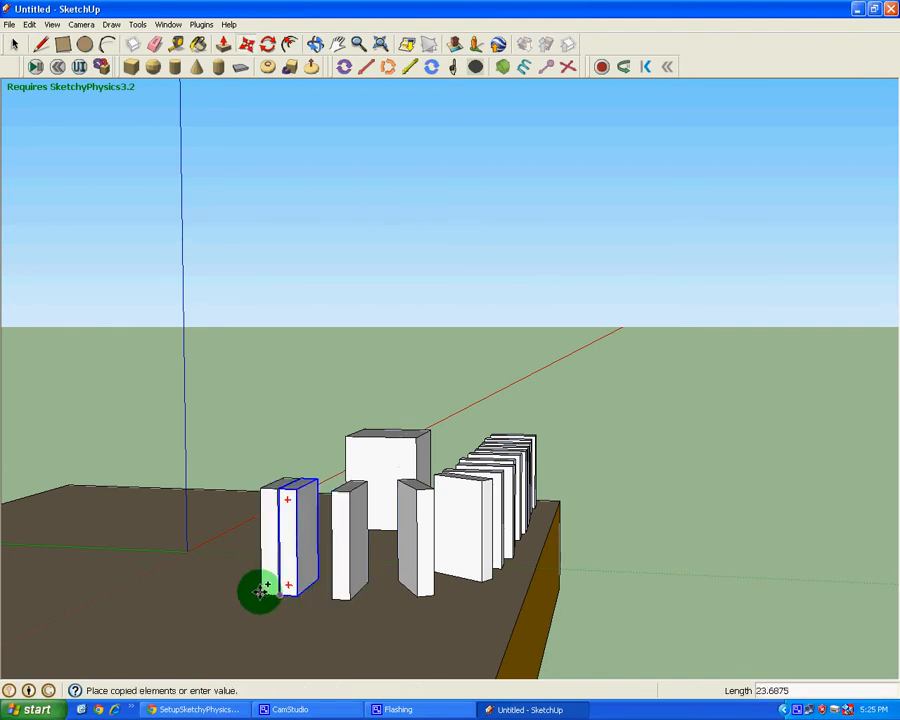
{"action": "left_click", "coordinate": [247, 585]}
{"action": "left_click", "coordinate": [244, 591]}
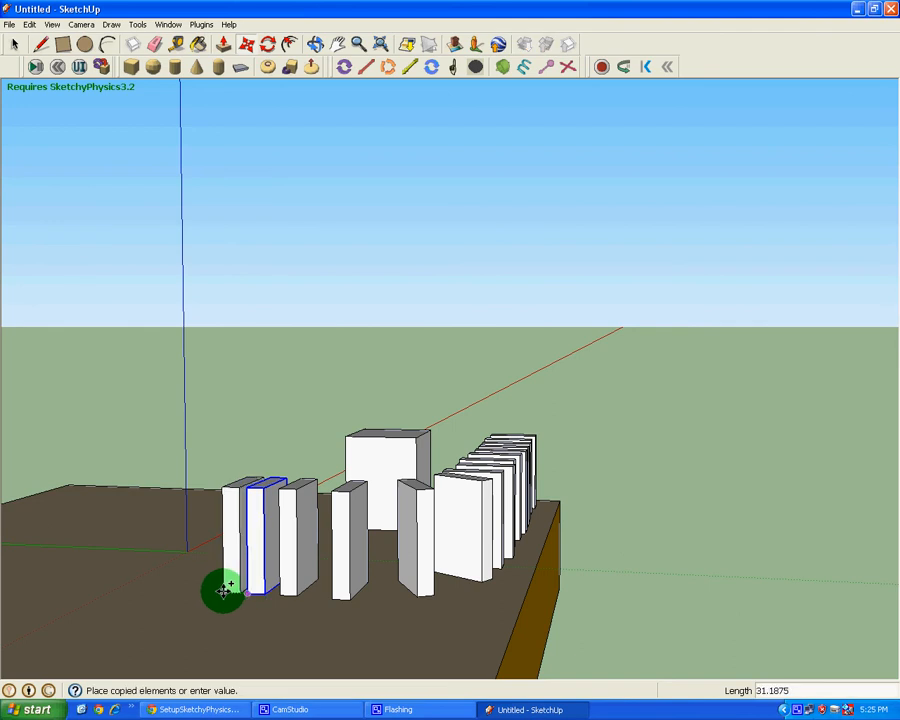
{"action": "left_click", "coordinate": [219, 591]}
{"action": "left_click", "coordinate": [217, 583]}
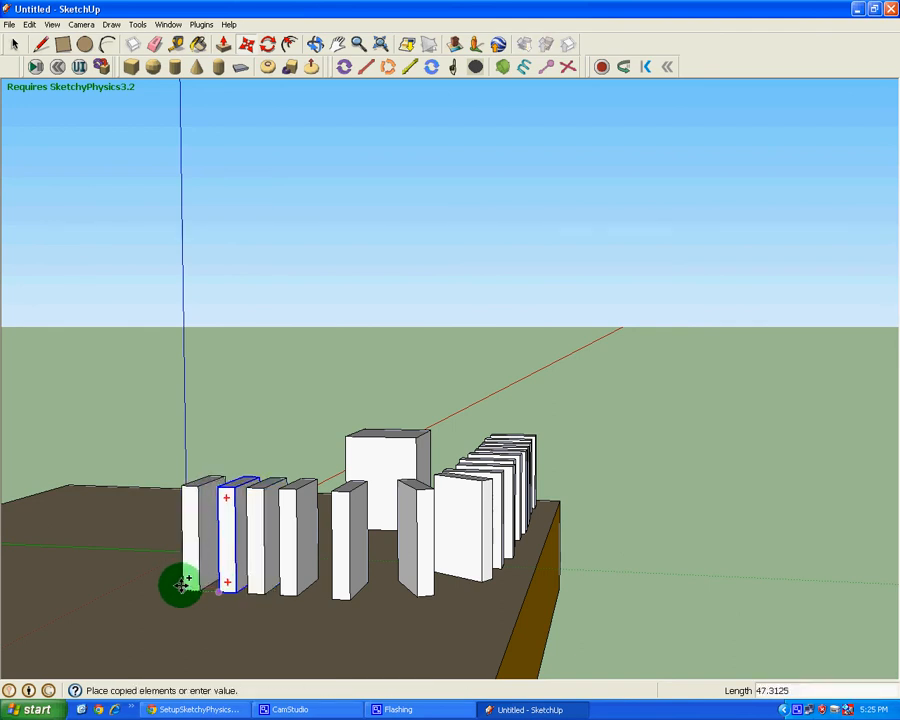
{"action": "left_click", "coordinate": [177, 582]}
{"action": "left_click", "coordinate": [175, 581]}
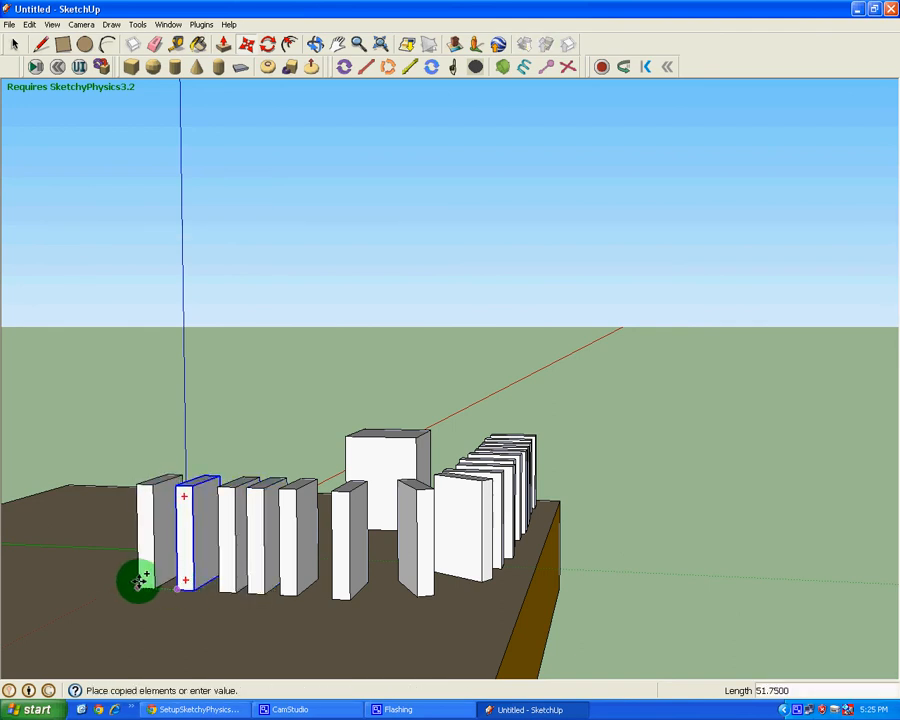
{"action": "left_click", "coordinate": [139, 582]}
{"action": "left_click", "coordinate": [142, 583]}
{"action": "left_click", "coordinate": [104, 582]}
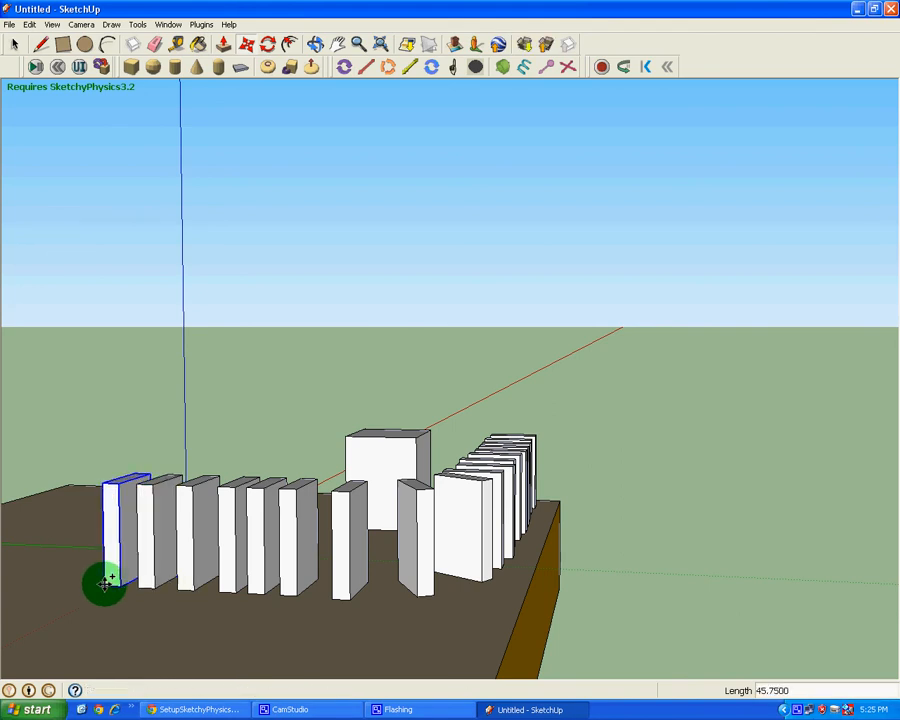
{"action": "left_click", "coordinate": [106, 583]}
{"action": "left_click", "coordinate": [72, 578]}
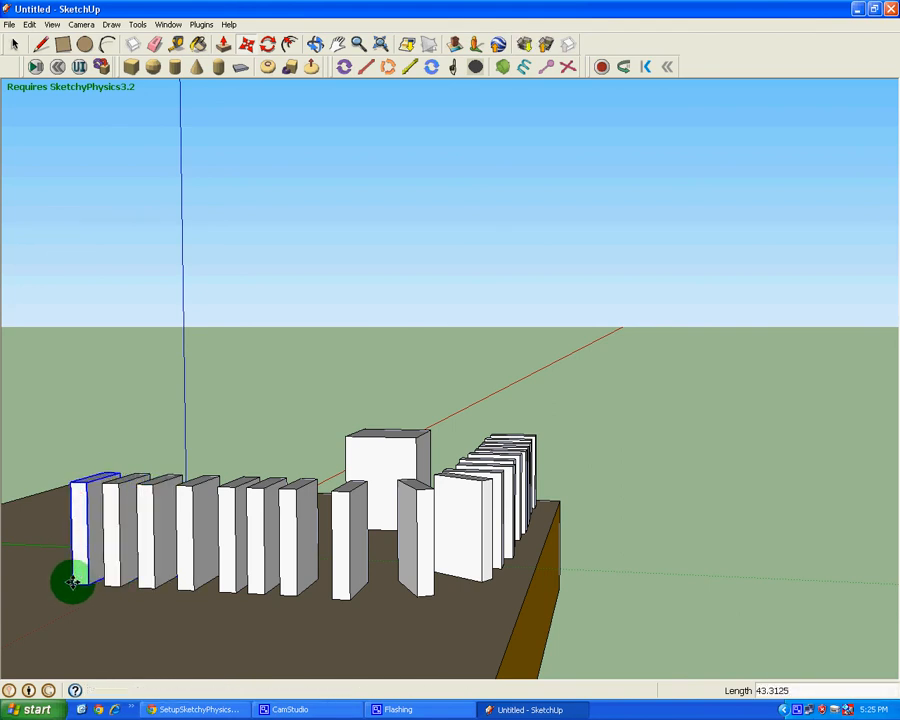
Run the physics simulation and push the first domino, near the floor's front corner, toward the rest of the row
{"action": "middle_click_drag", "start_coordinate": [392, 367], "coordinate": [241, 172]}
{"action": "left_click", "coordinate": [37, 67]}
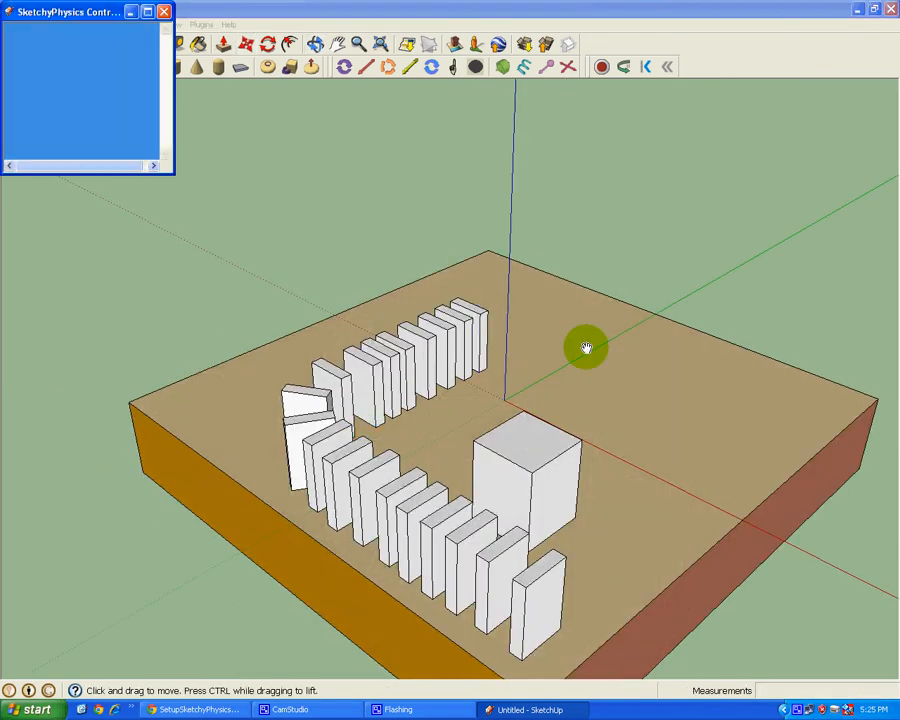
{"action": "left_click_drag", "start_coordinate": [543, 592], "coordinate": [508, 578]}
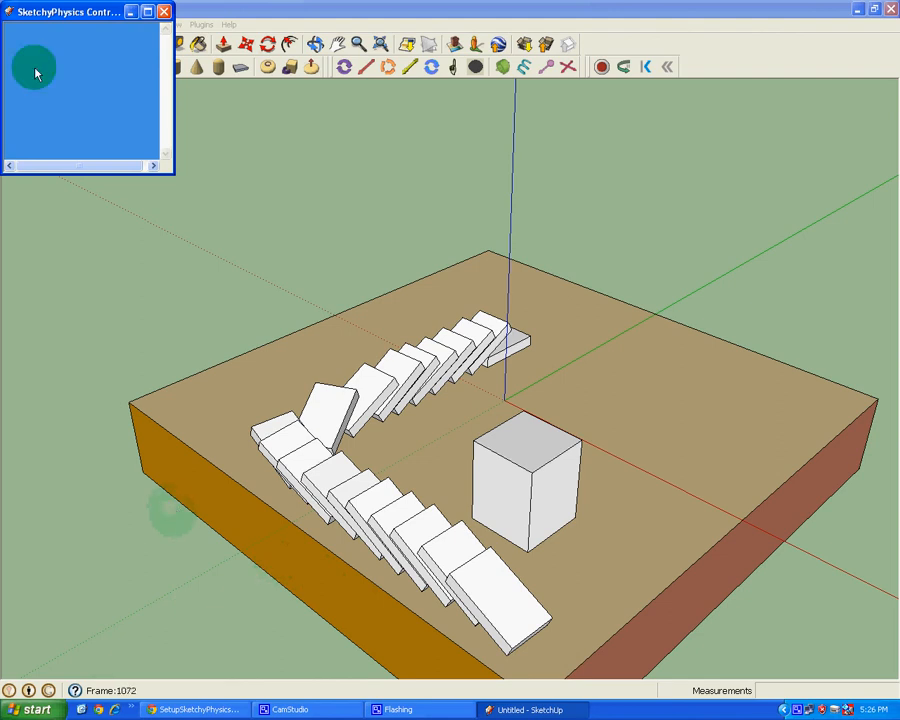
{"action": "left_click", "coordinate": [327, 709]}
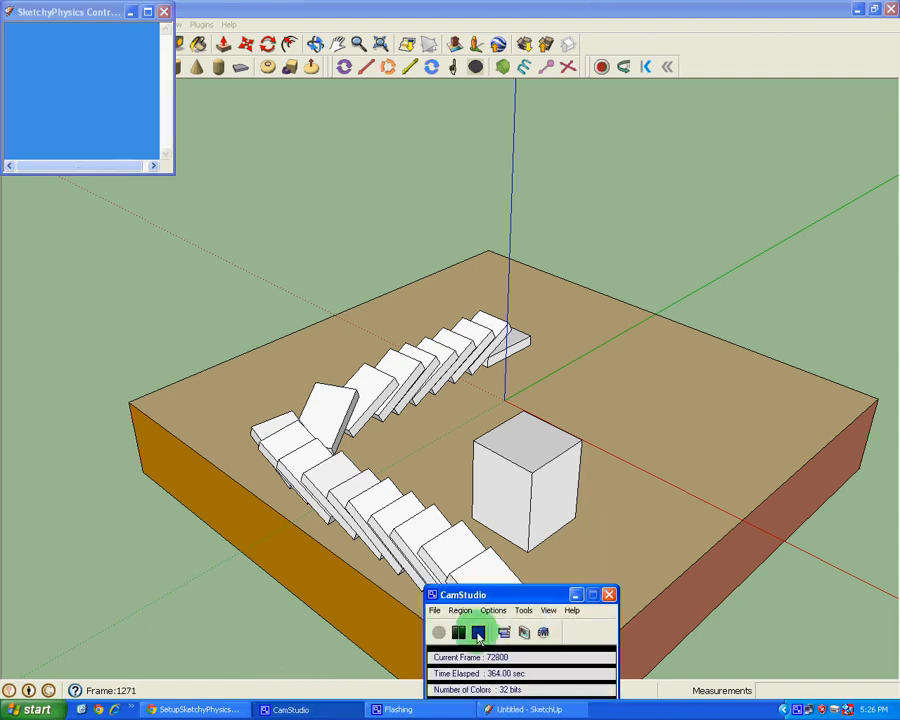